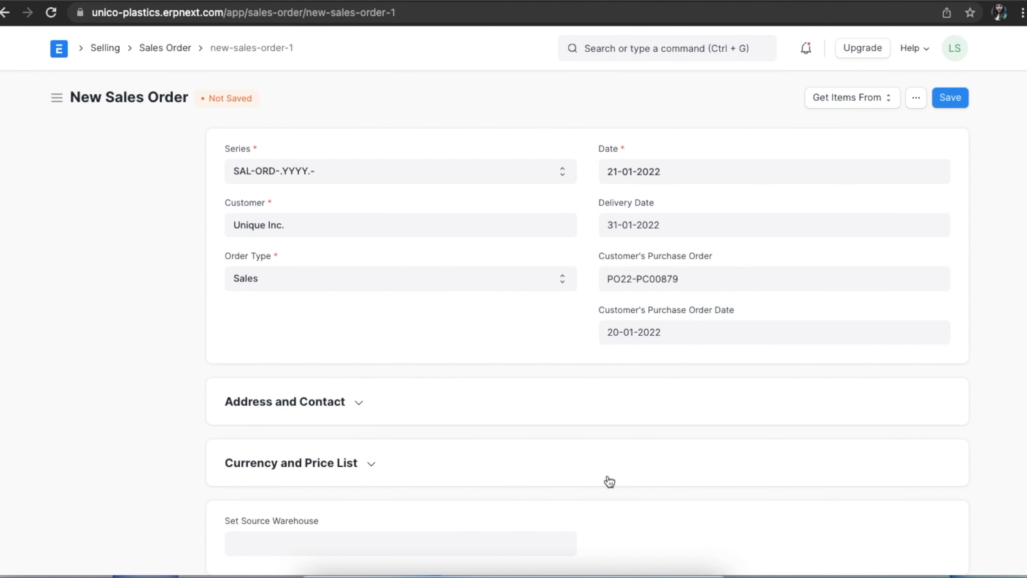
Examine the available order types for the sales order, leaving Sales selected
{"action": "left_click", "coordinate": [561, 279]}
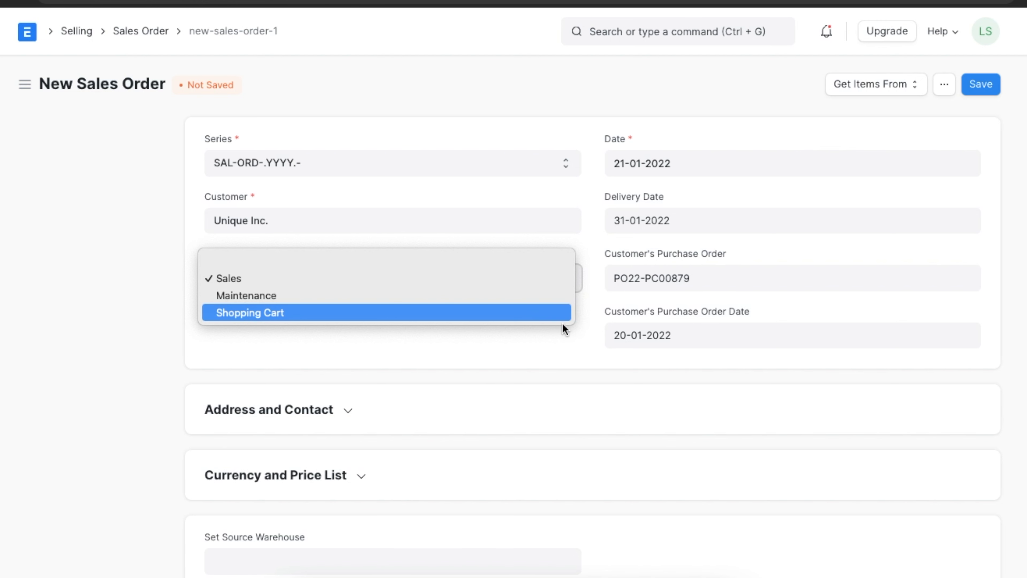
{"action": "left_click", "coordinate": [563, 335]}
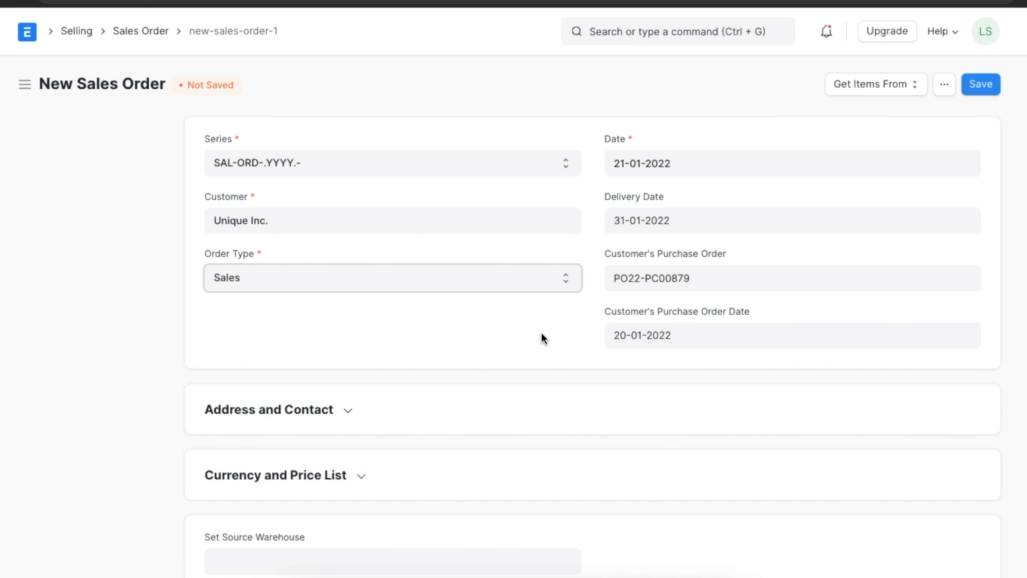
Expand the Address and Contact section and set the dispatch address name to Unico Plastics Inc.-Billing
{"action": "scroll", "coordinate": [541, 338], "scroll_direction": "down", "scroll_amount": 3}
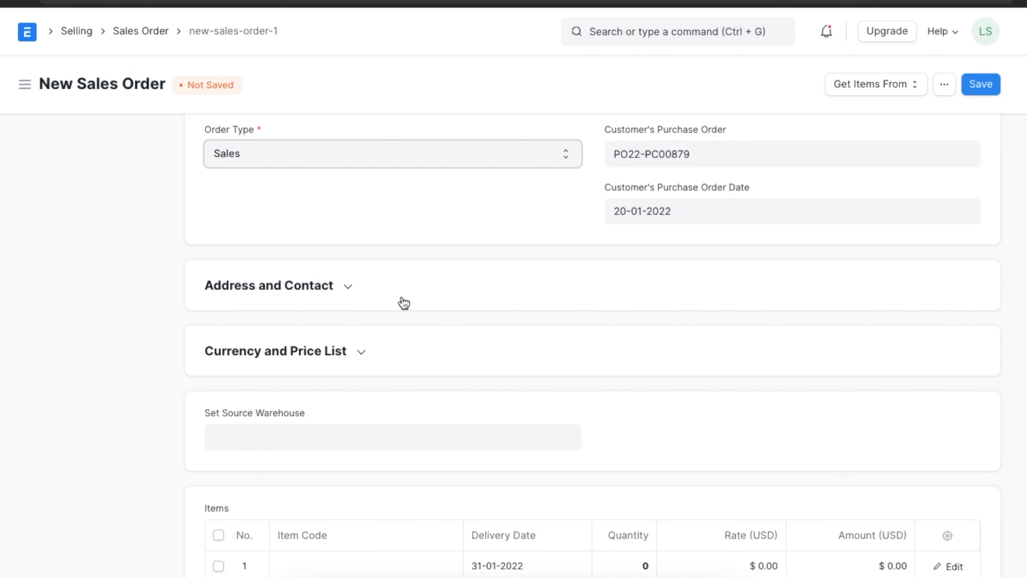
{"action": "left_click", "coordinate": [348, 286]}
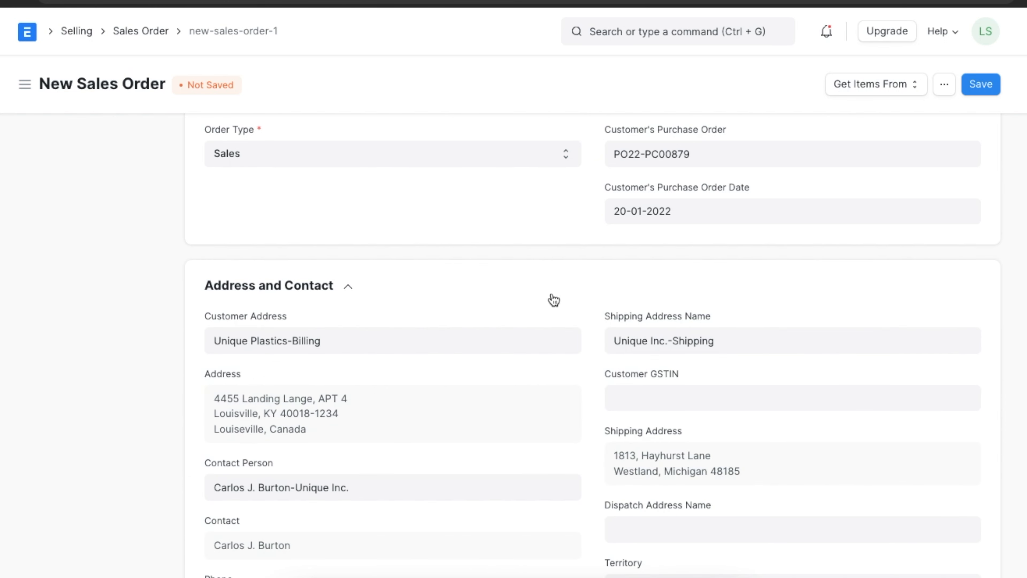
{"action": "scroll", "coordinate": [557, 301], "scroll_direction": "down", "scroll_amount": 2}
{"action": "scroll", "coordinate": [559, 302], "scroll_direction": "down", "scroll_amount": 2}
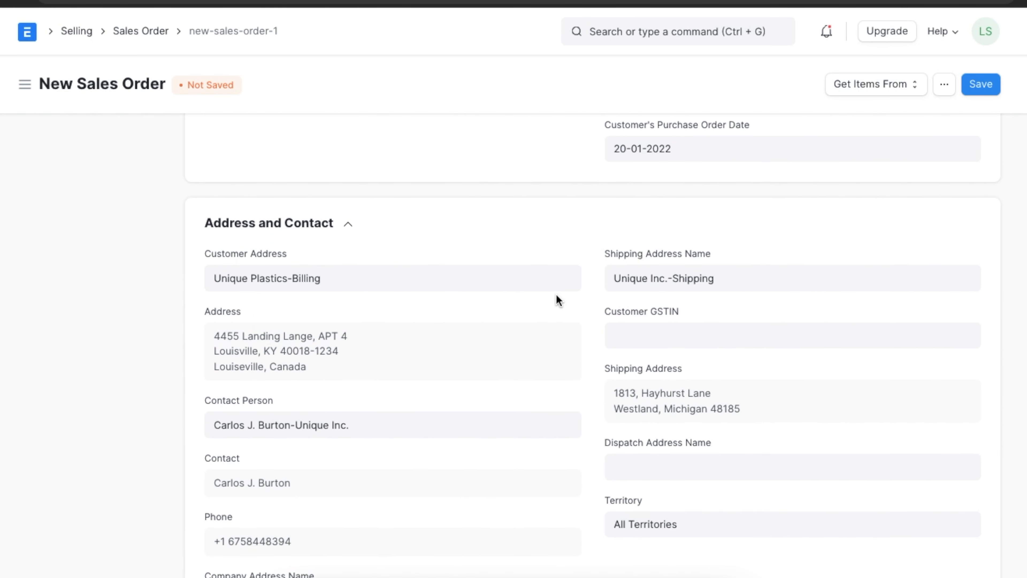
{"action": "scroll", "coordinate": [557, 295], "scroll_direction": "down", "scroll_amount": 3}
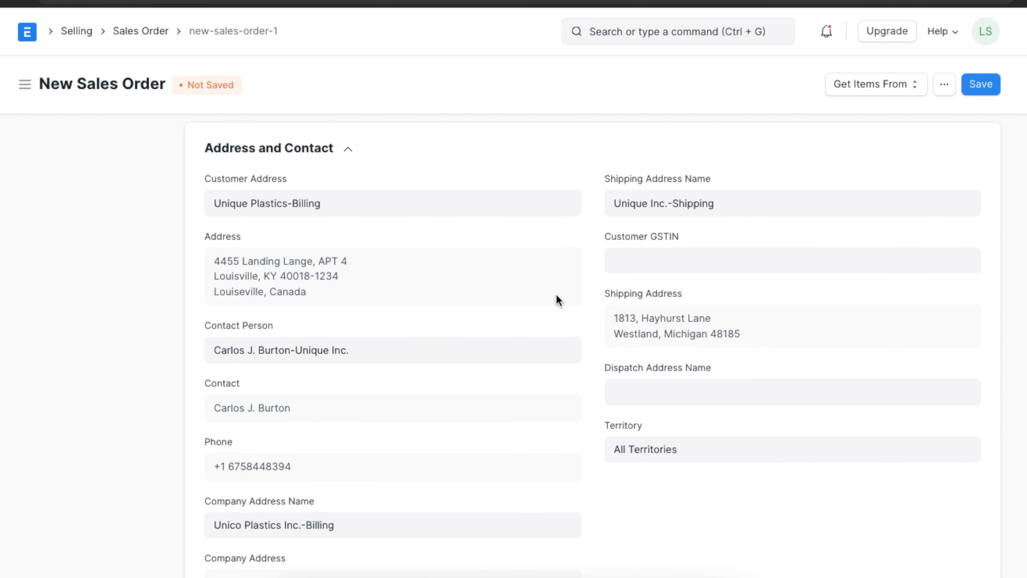
{"action": "scroll", "coordinate": [557, 296], "scroll_direction": "down", "scroll_amount": 1}
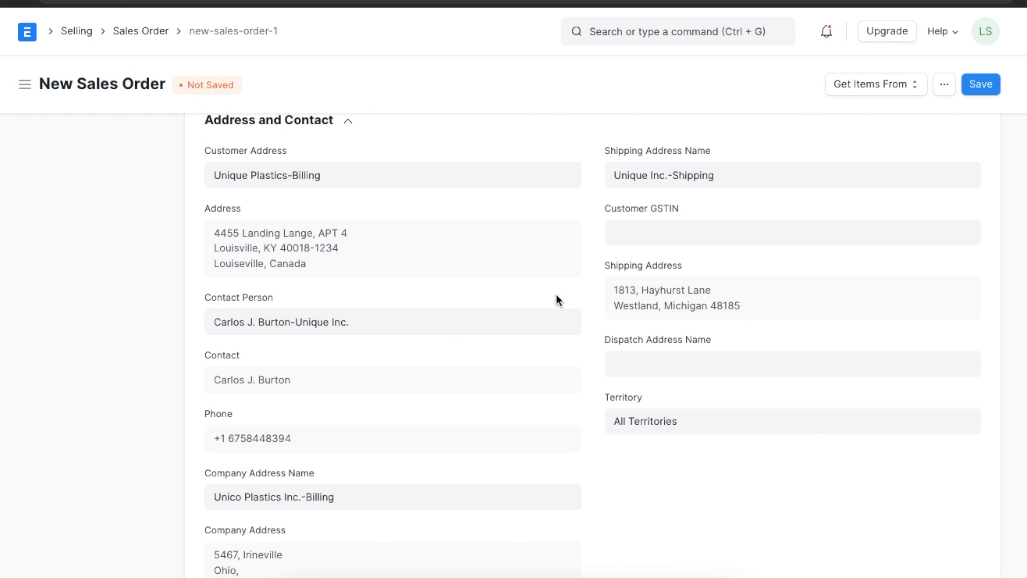
{"action": "scroll", "coordinate": [556, 299], "scroll_direction": "down", "scroll_amount": 1}
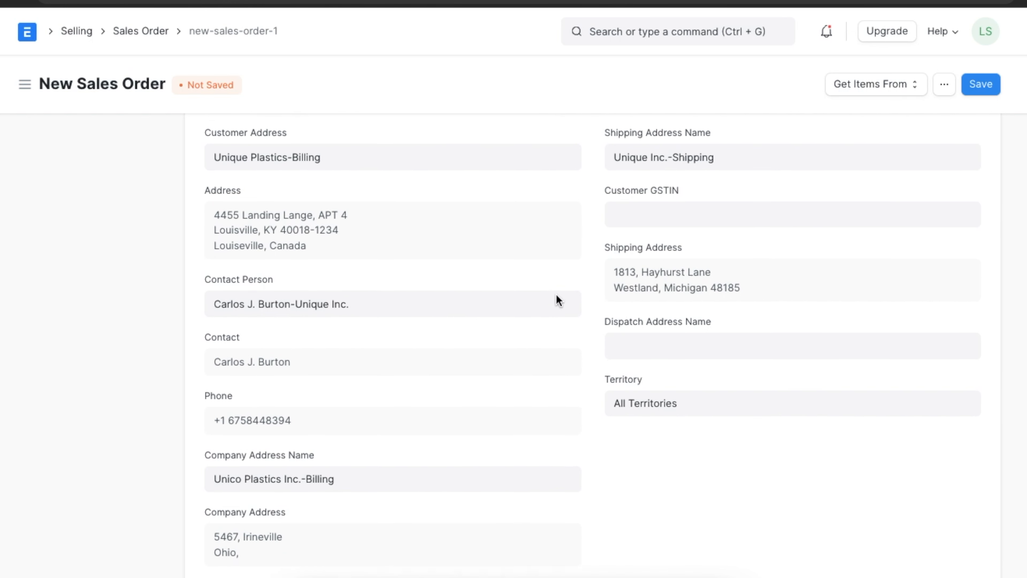
{"action": "left_click", "coordinate": [631, 326]}
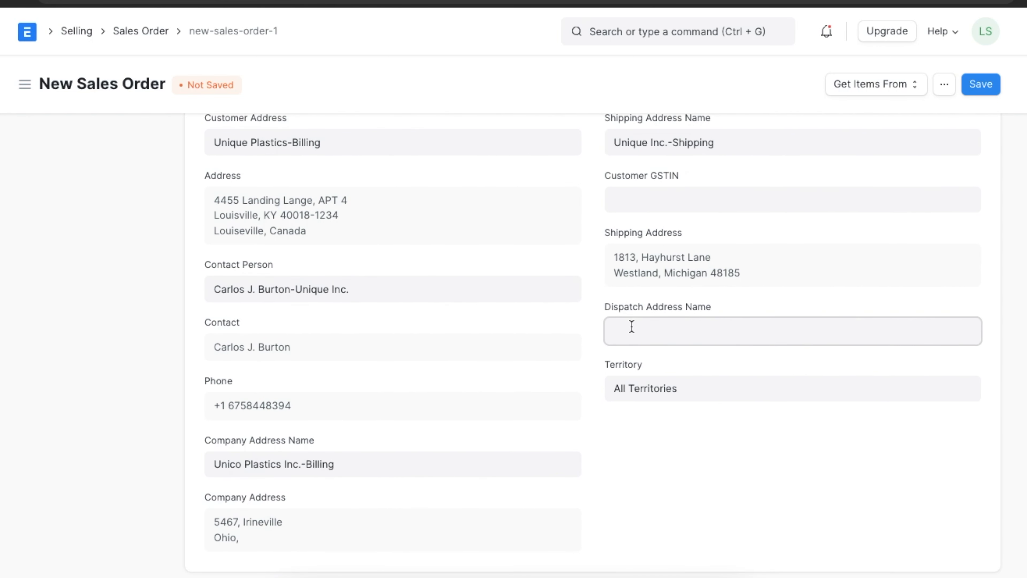
{"action": "left_click", "coordinate": [640, 365]}
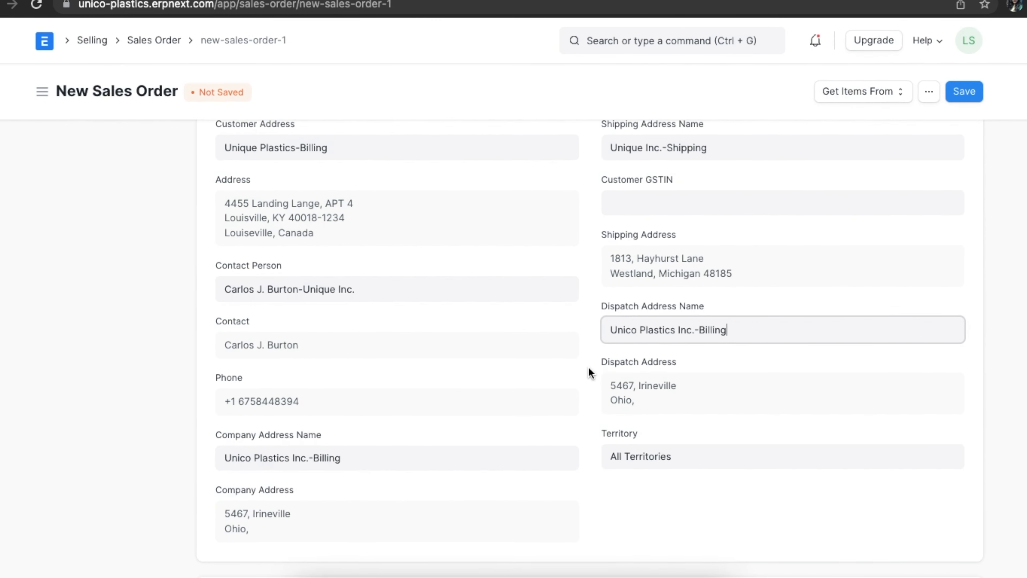
Expand the Currency and Price List section to review the order's currency and price list
{"action": "scroll", "coordinate": [586, 365], "scroll_direction": "down", "scroll_amount": 5}
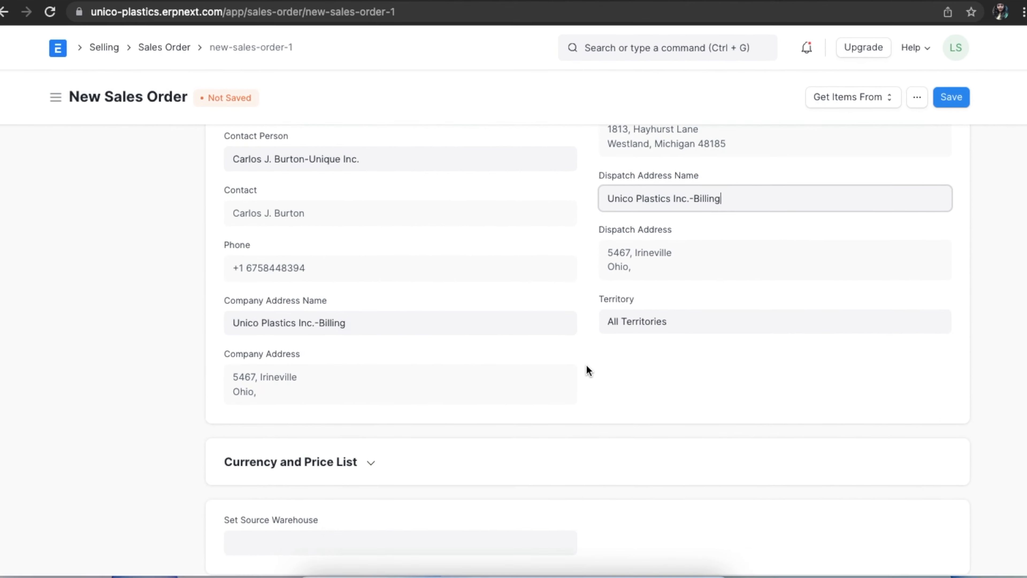
{"action": "scroll", "coordinate": [587, 370], "scroll_direction": "down", "scroll_amount": 1}
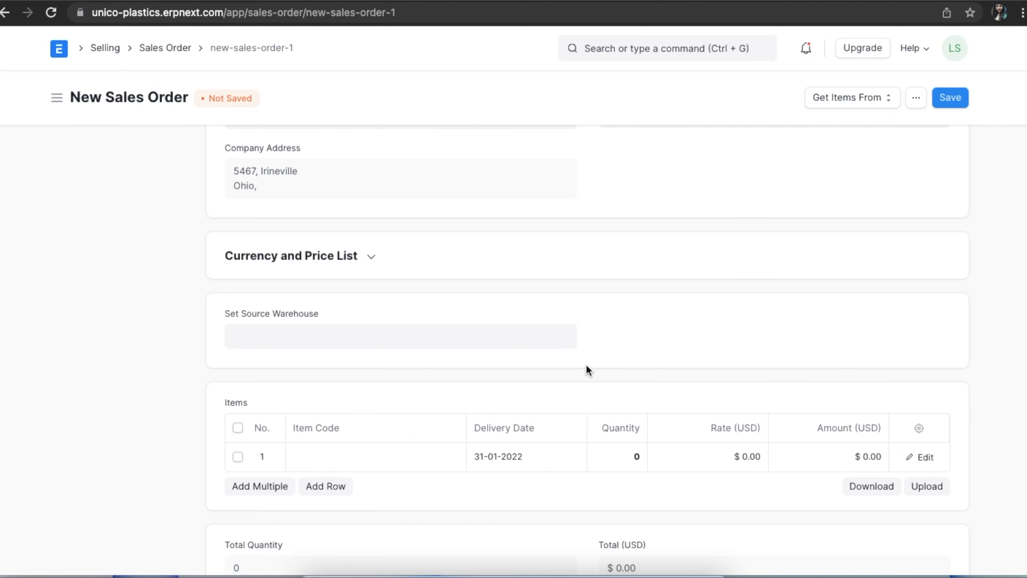
{"action": "scroll", "coordinate": [587, 369], "scroll_direction": "down", "scroll_amount": 3}
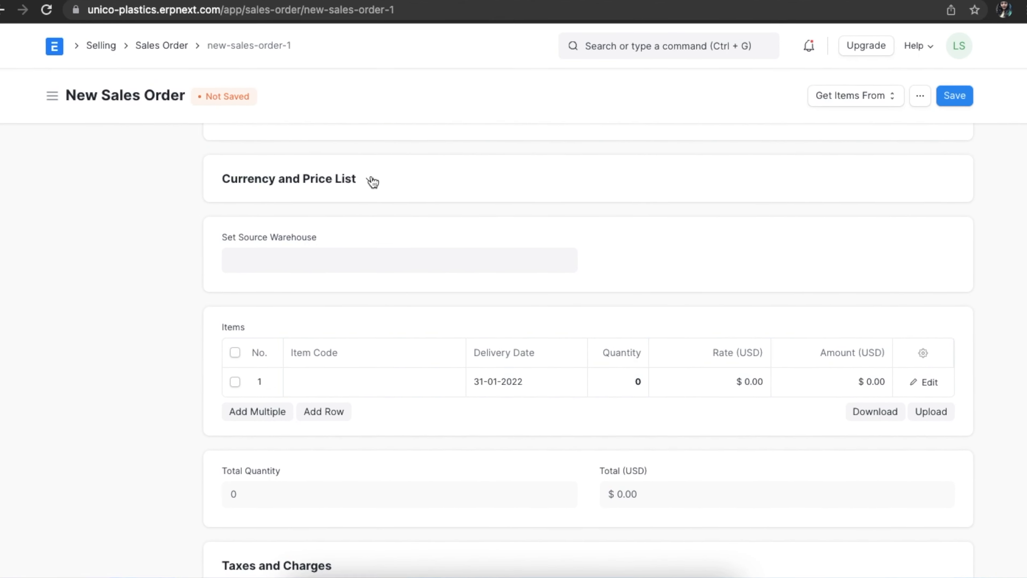
{"action": "left_click", "coordinate": [372, 182]}
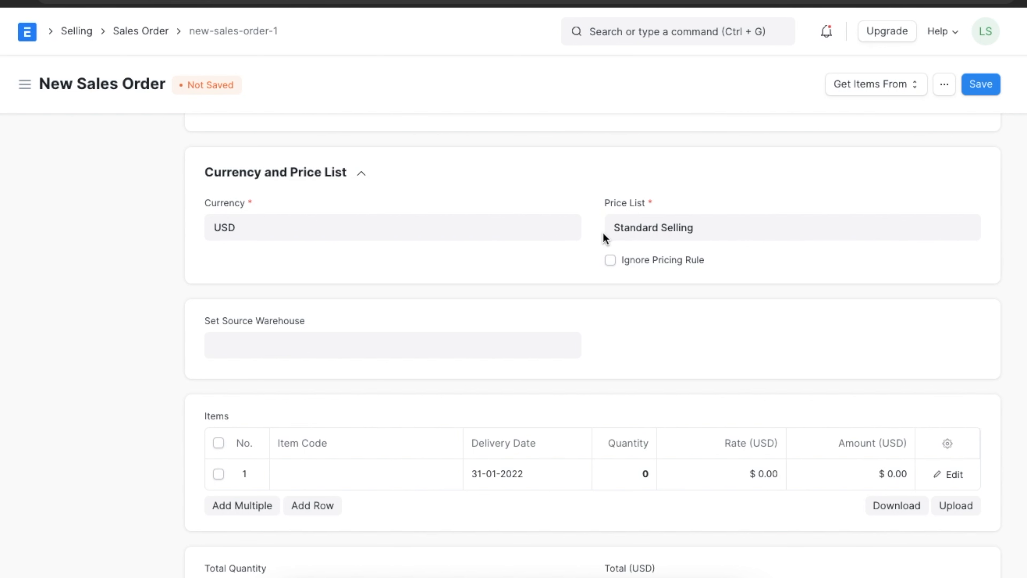
Set the order's source warehouse to Finished Goods - UPI
{"action": "left_click", "coordinate": [341, 346]}
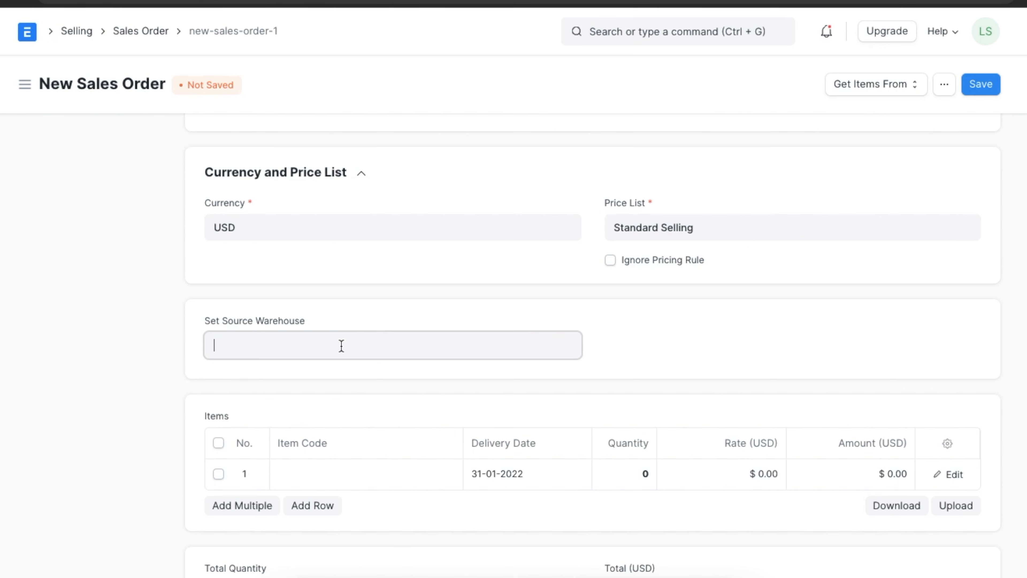
{"action": "type", "text": "fini"}
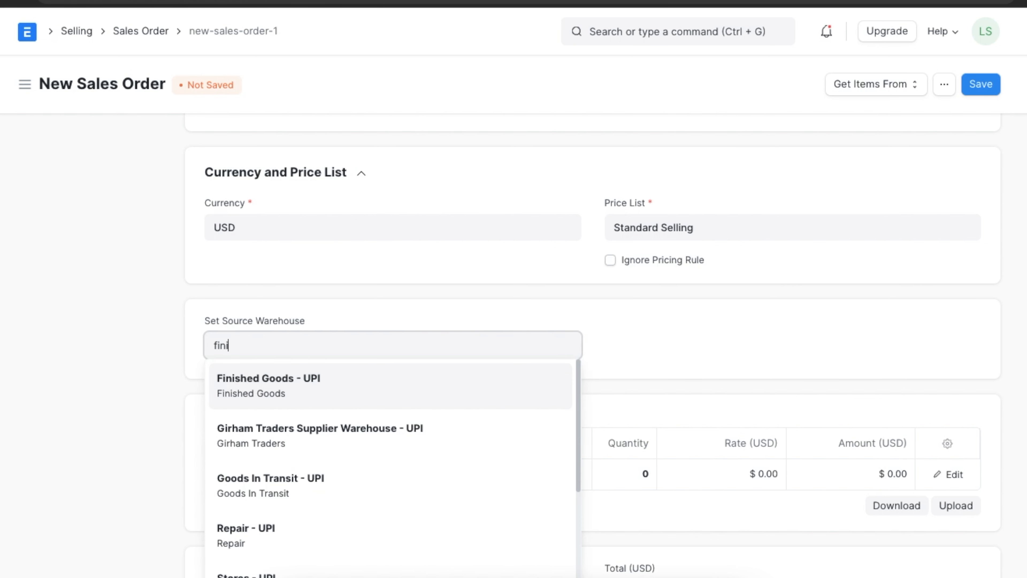
{"action": "left_click", "coordinate": [308, 386]}
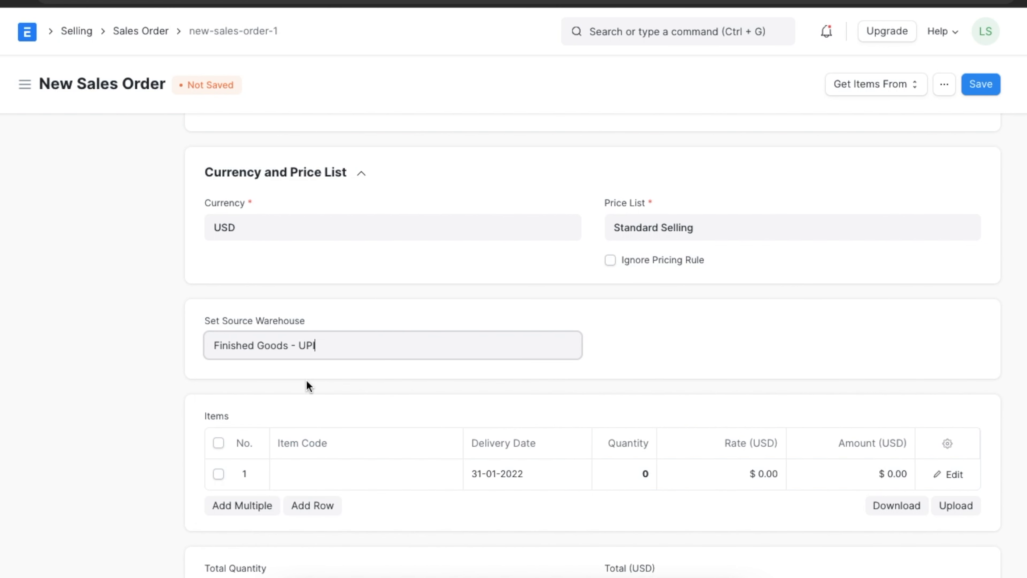
Fill the first row of the Items table with item UPI003 and a quantity of 150
{"action": "scroll", "coordinate": [645, 368], "scroll_direction": "down", "scroll_amount": 5}
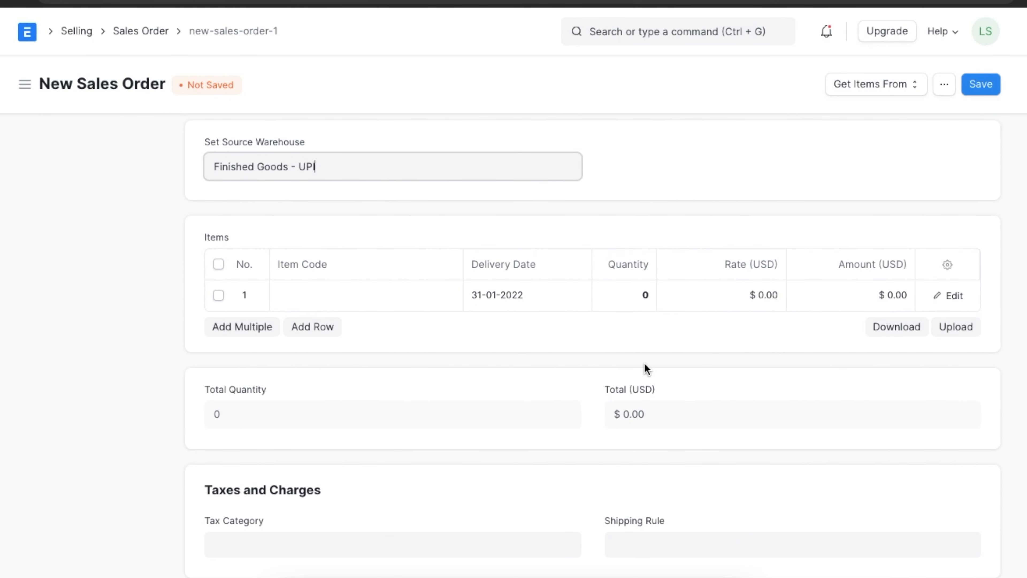
{"action": "left_click", "coordinate": [317, 299]}
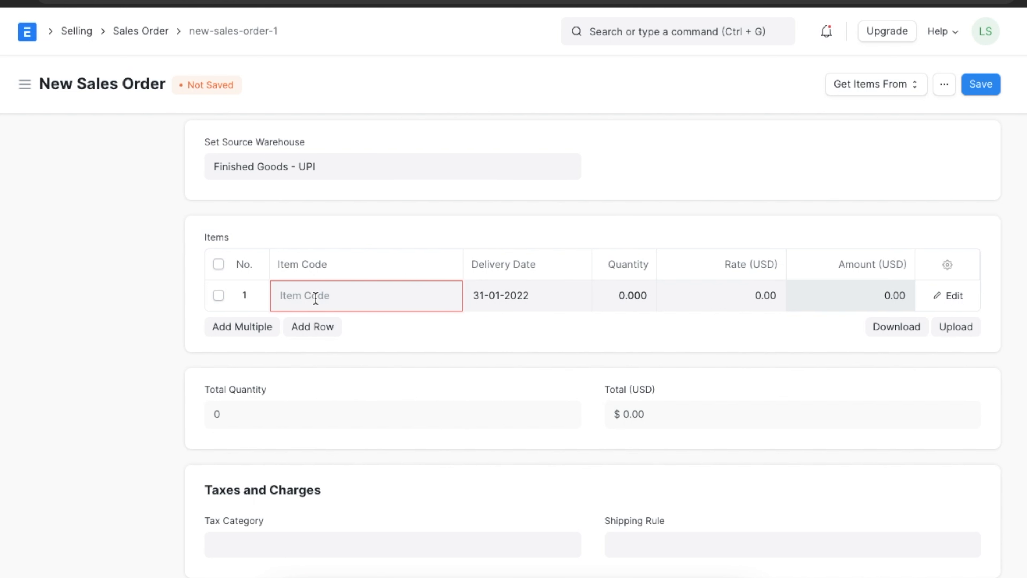
{"action": "scroll", "coordinate": [346, 457], "scroll_direction": "down", "scroll_amount": 3}
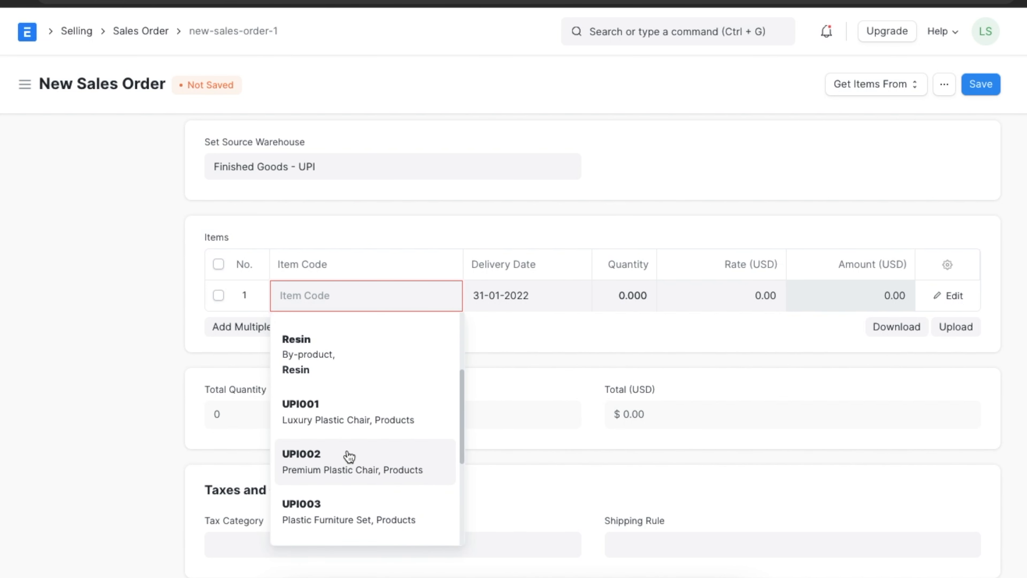
{"action": "left_click", "coordinate": [345, 505]}
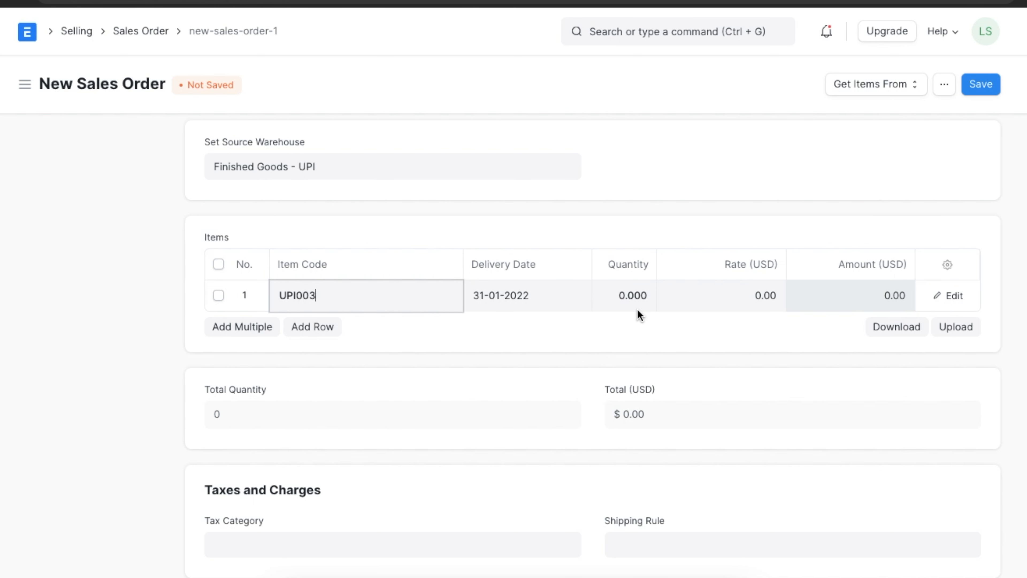
{"action": "left_click", "coordinate": [622, 295]}
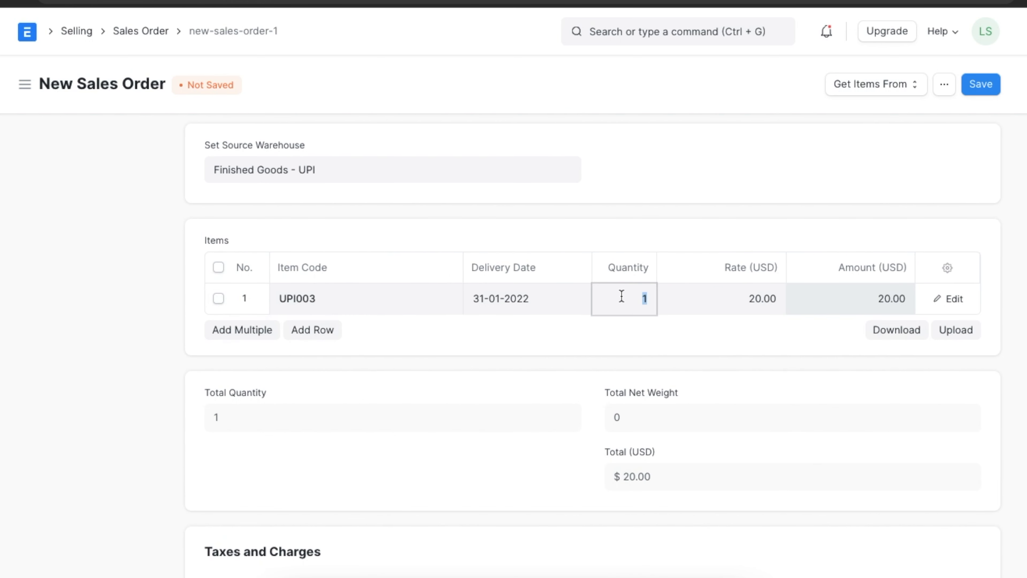
{"action": "type", "text": "150"}
Add a second row to the Items table with item UPI004 and delivery date 25-01-2022
{"action": "left_click", "coordinate": [320, 333]}
{"action": "left_click", "coordinate": [311, 328]}
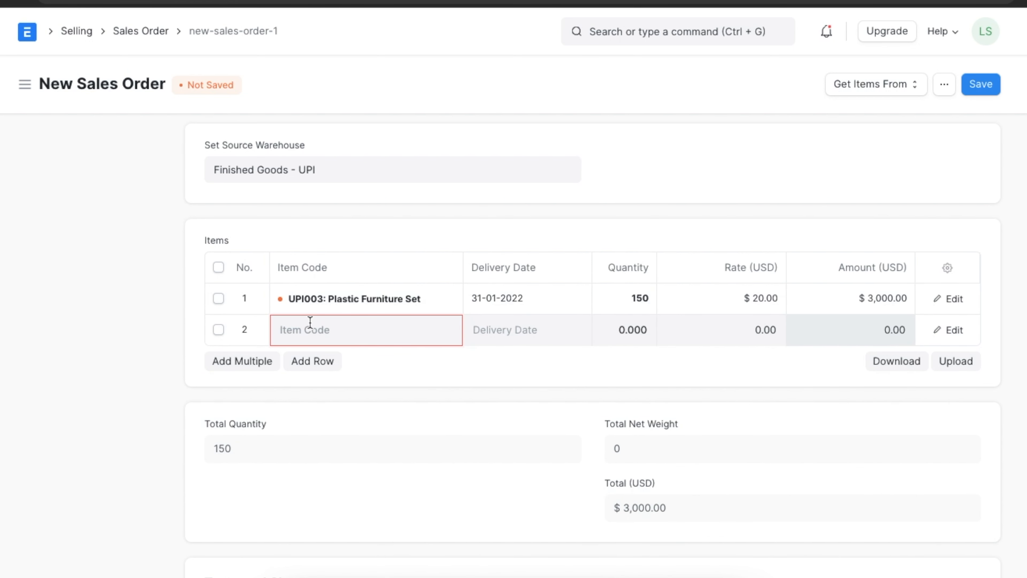
{"action": "scroll", "coordinate": [358, 461], "scroll_direction": "down", "scroll_amount": 4}
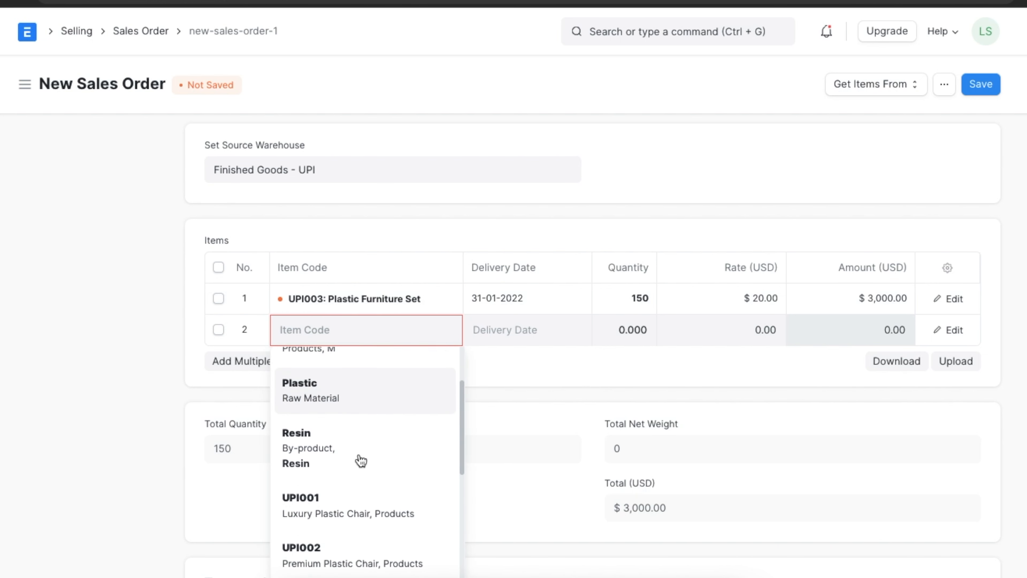
{"action": "scroll", "coordinate": [350, 530], "scroll_direction": "down", "scroll_amount": 1}
{"action": "left_click", "coordinate": [339, 550]}
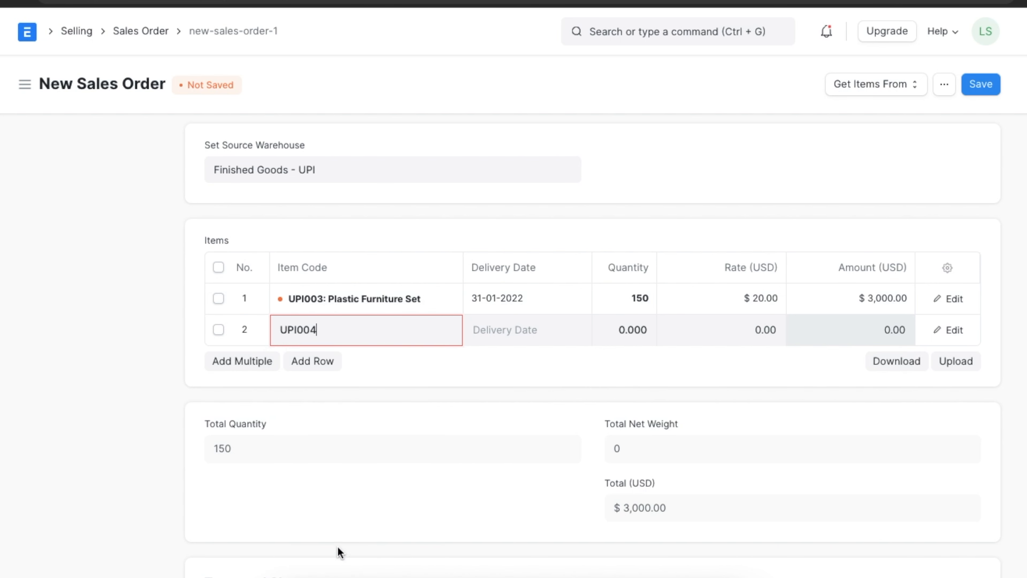
{"action": "left_click", "coordinate": [529, 330]}
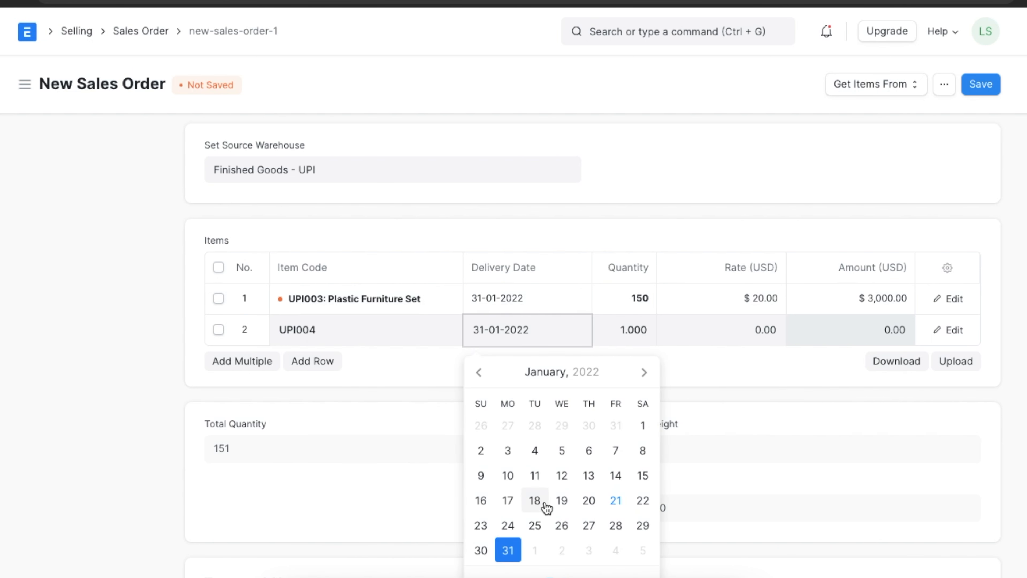
{"action": "left_click", "coordinate": [541, 525]}
Set the quantity of item UPI004 to 200 and its rate to 26 USD
{"action": "left_click", "coordinate": [639, 329]}
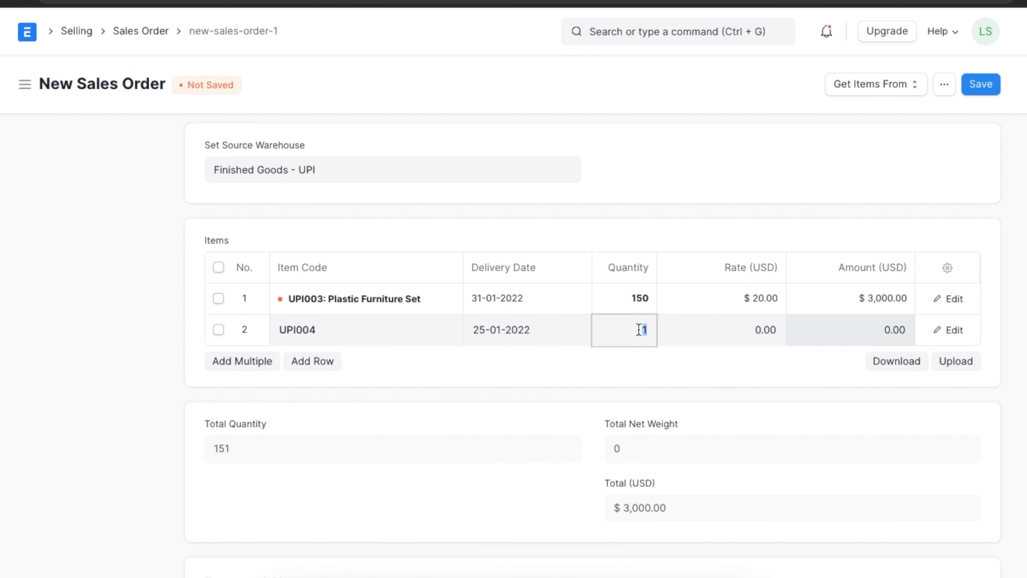
{"action": "type", "text": "200"}
{"action": "left_click", "coordinate": [753, 331]}
{"action": "type", "text": "26"}
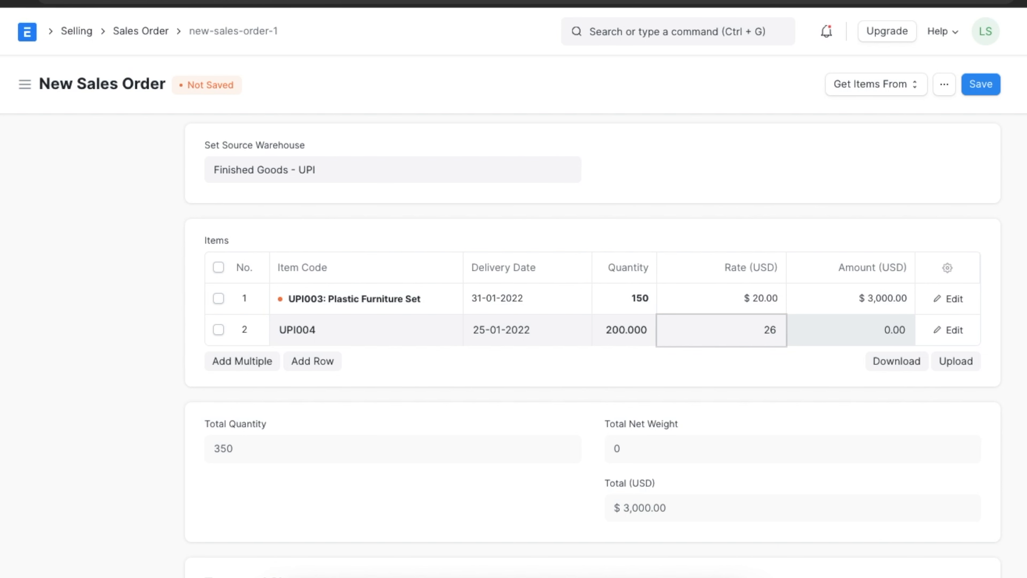
{"action": "left_click", "coordinate": [730, 350]}
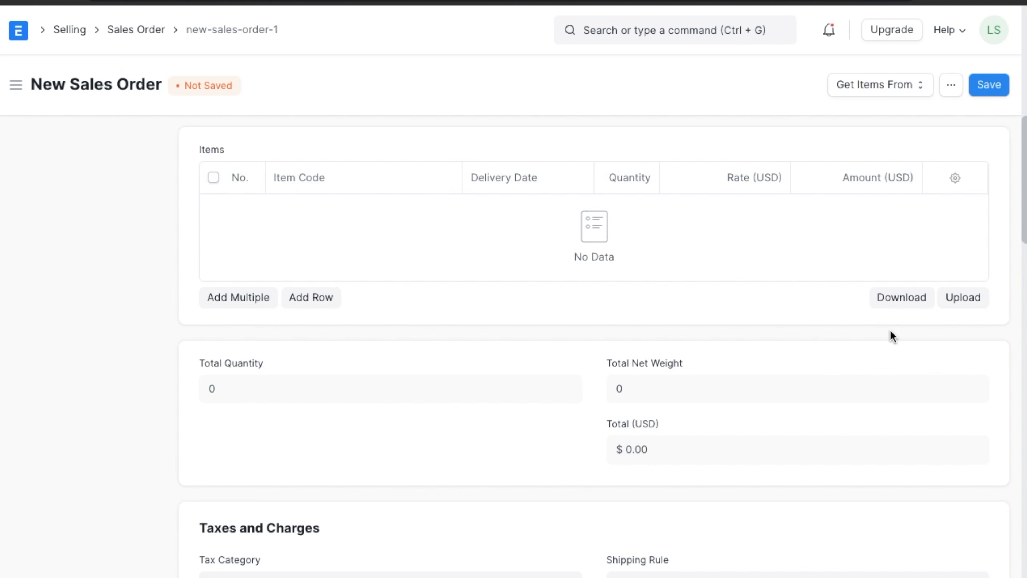
Download the bulk-edit template of the empty Items table and open the file in the spreadsheet app
{"action": "left_click", "coordinate": [903, 302]}
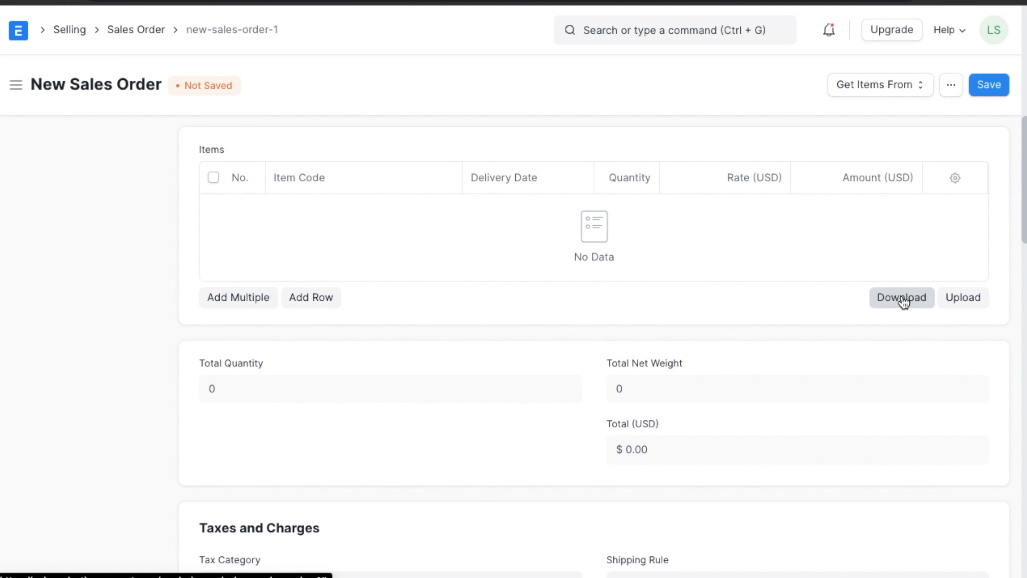
{"action": "left_click", "coordinate": [92, 562]}
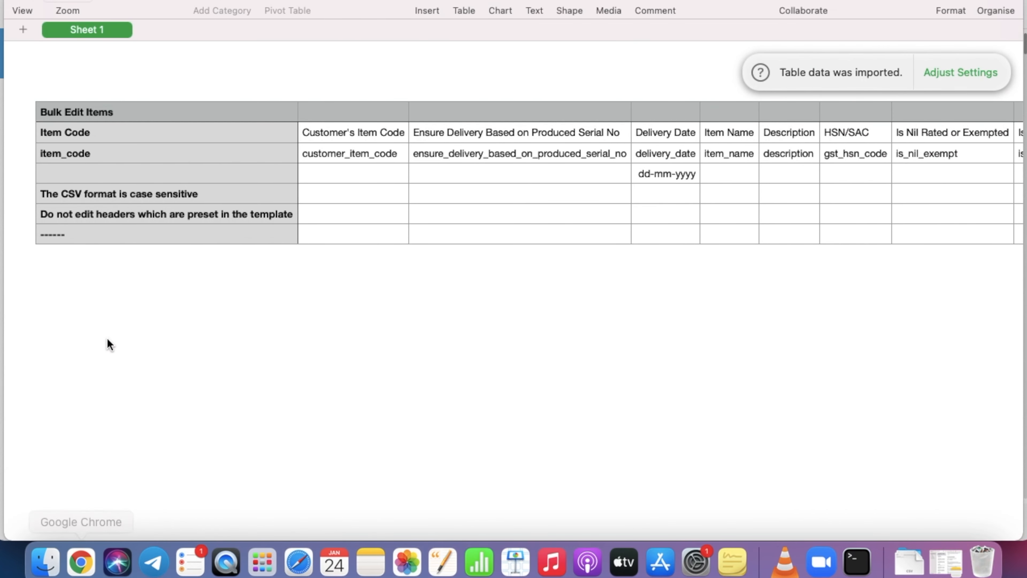
Add a row below the template's dashed line and paste the copied item rows UPI001 to UPI005 starting at A8
{"action": "left_click", "coordinate": [92, 233]}
{"action": "key", "text": "Return"}
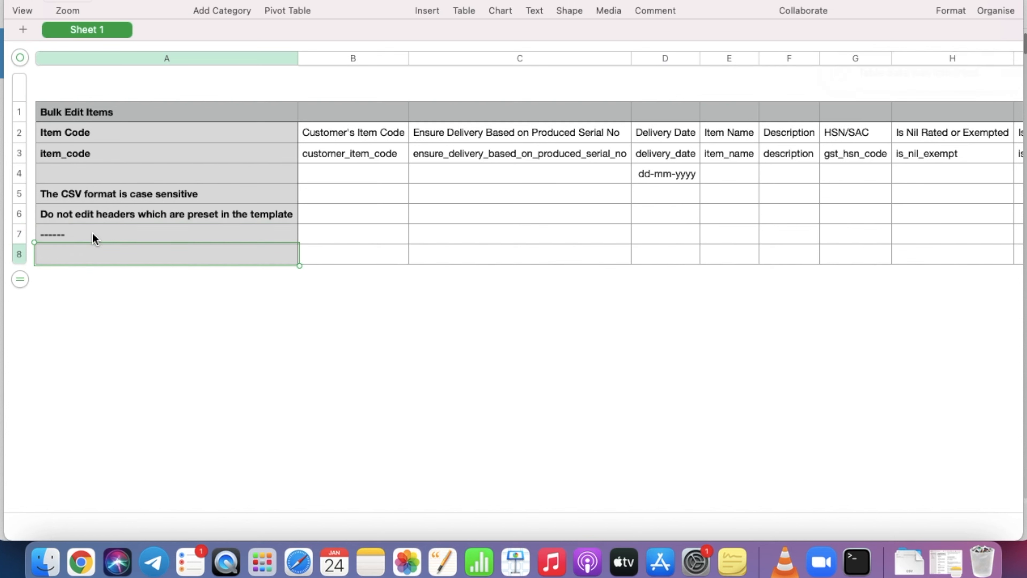
{"action": "key", "text": "super+v"}
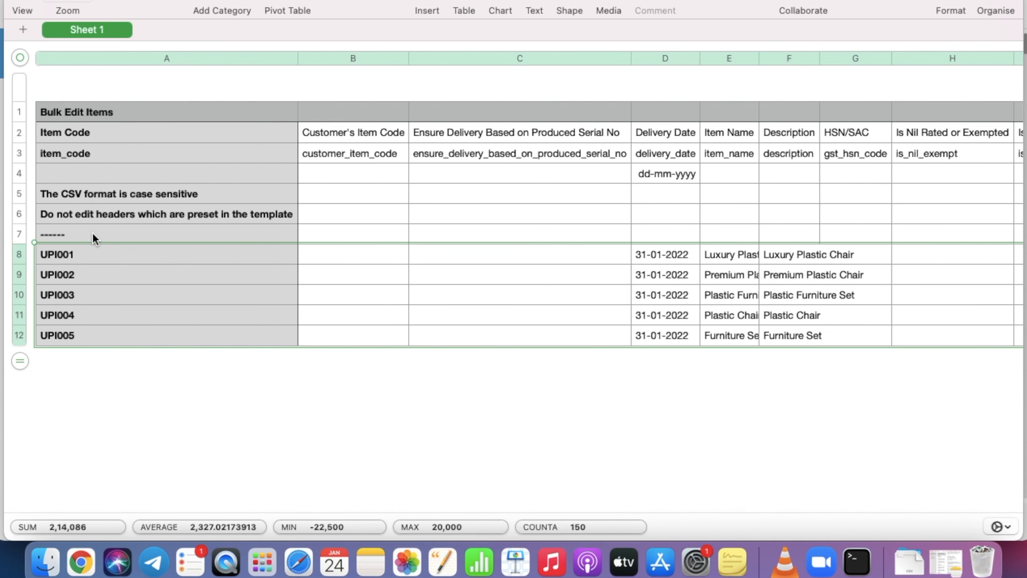
Switch back to the sales order in ERPNext and upload Items (1).csv from Downloads into the Items table
{"action": "key", "text": "super+Tab"}
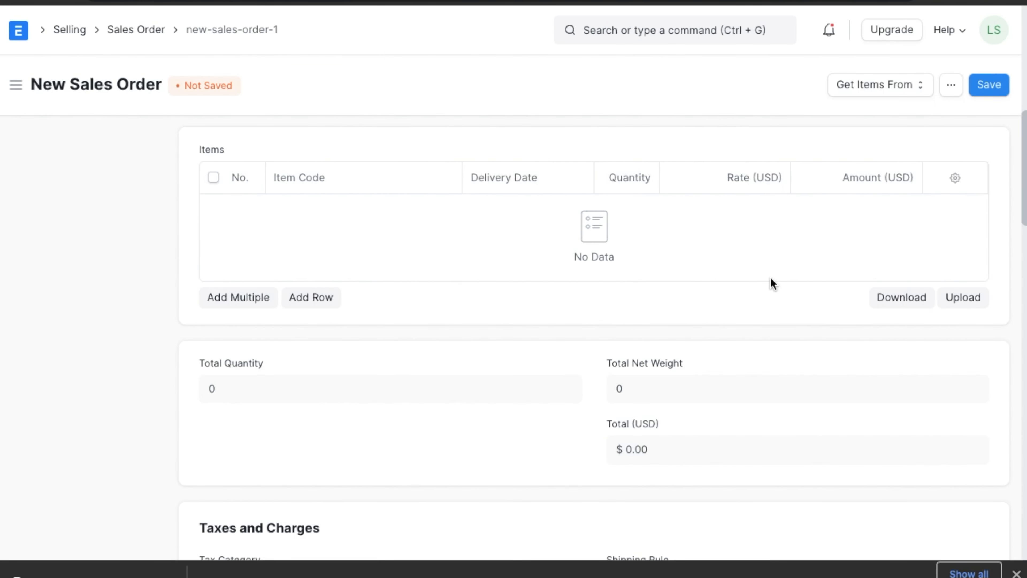
{"action": "left_click", "coordinate": [951, 299]}
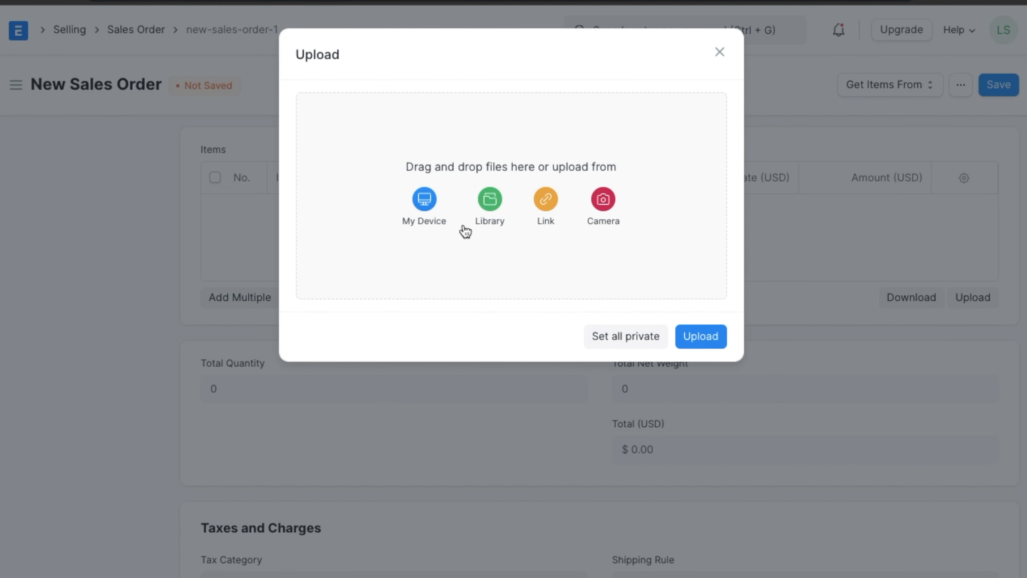
{"action": "left_click", "coordinate": [433, 218]}
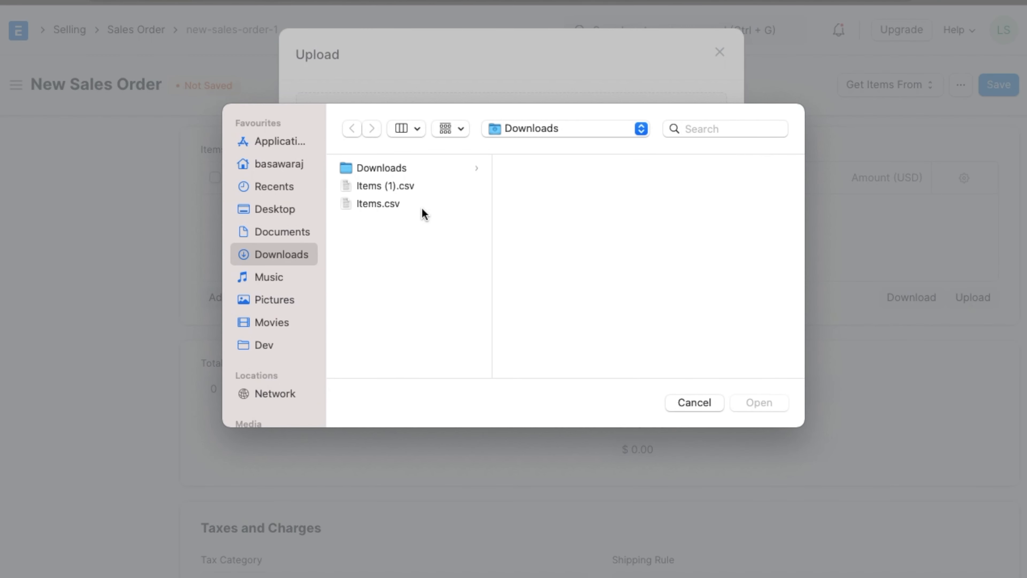
{"action": "left_click", "coordinate": [400, 187]}
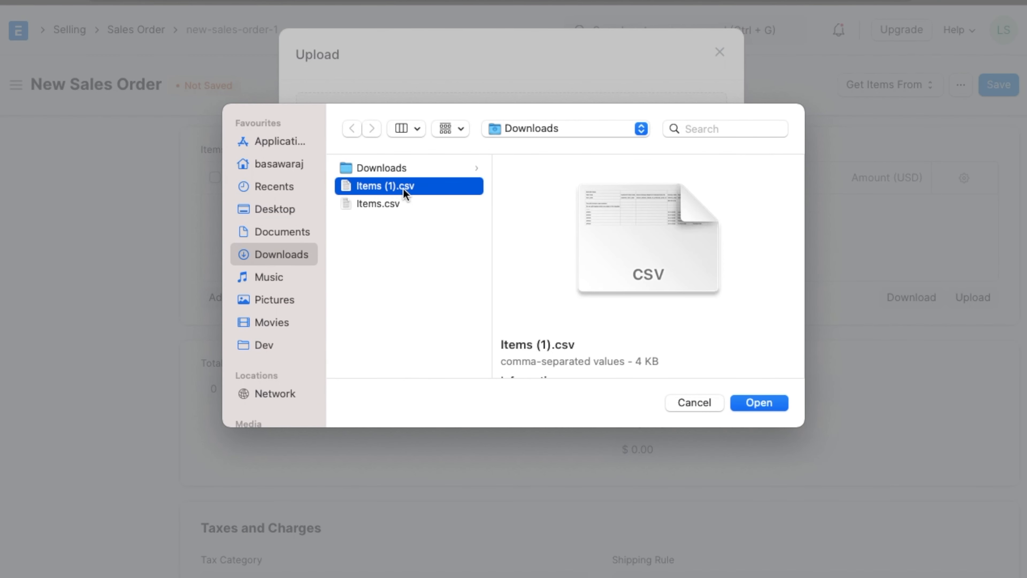
{"action": "left_click", "coordinate": [748, 400]}
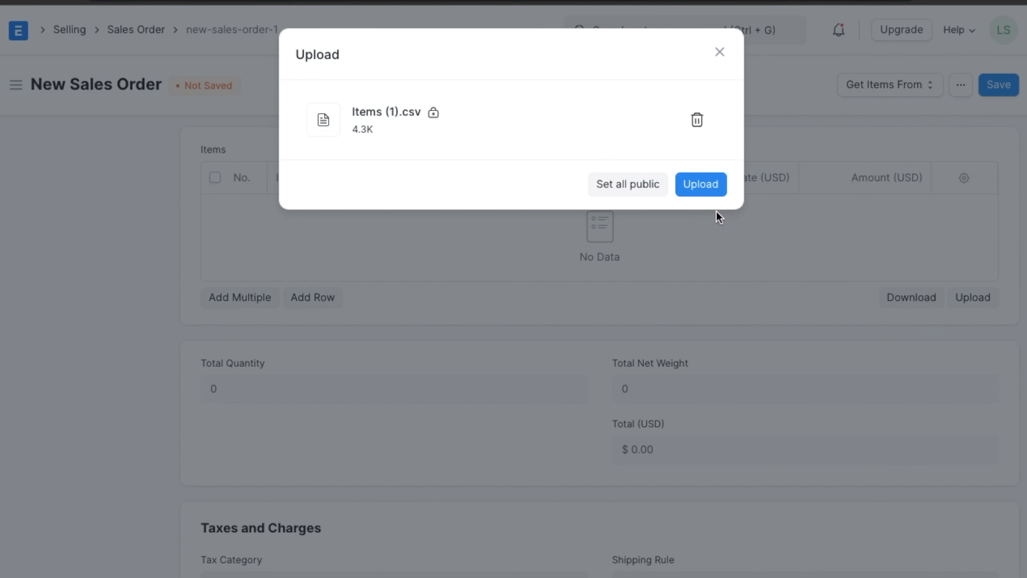
{"action": "left_click", "coordinate": [706, 187]}
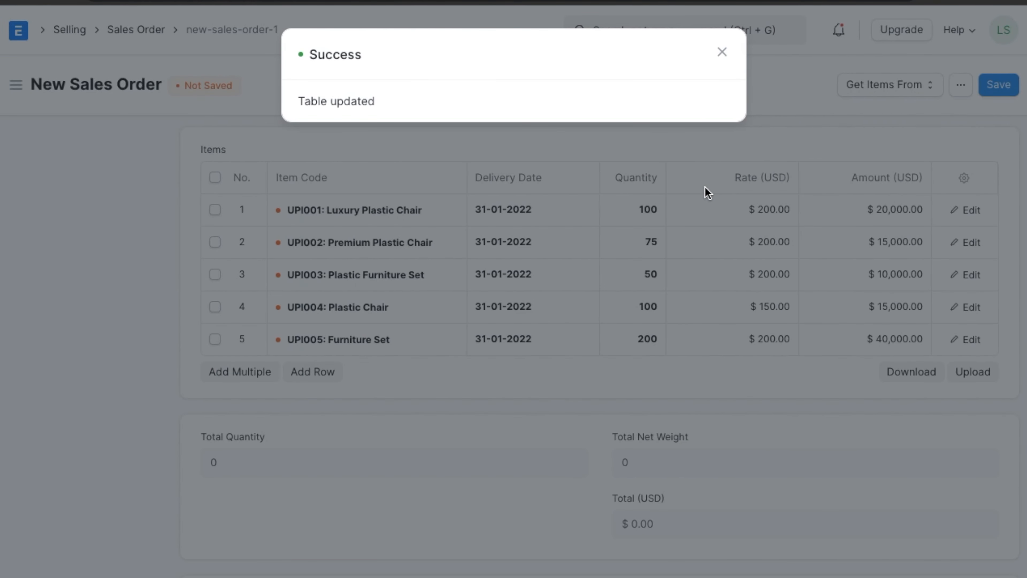
{"action": "left_click", "coordinate": [723, 55]}
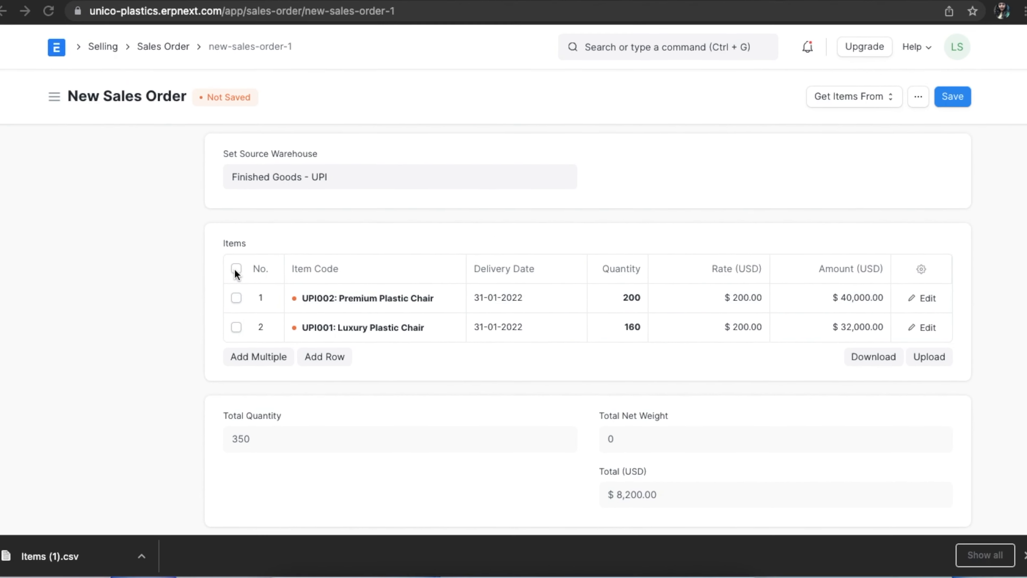
Delete both existing rows of the Items table and add a new row for item UPI005
{"action": "left_click", "coordinate": [226, 269]}
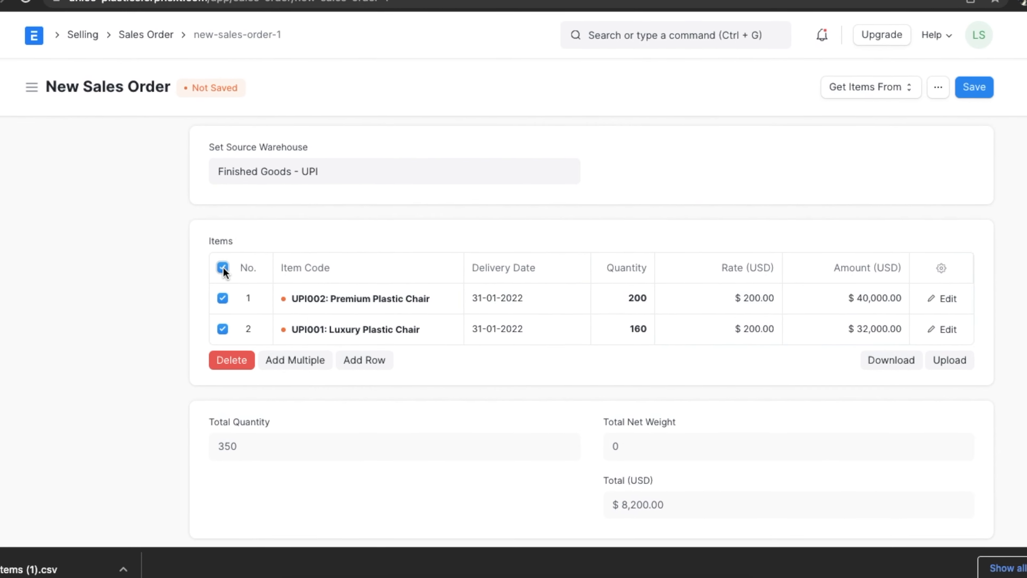
{"action": "left_click", "coordinate": [237, 358]}
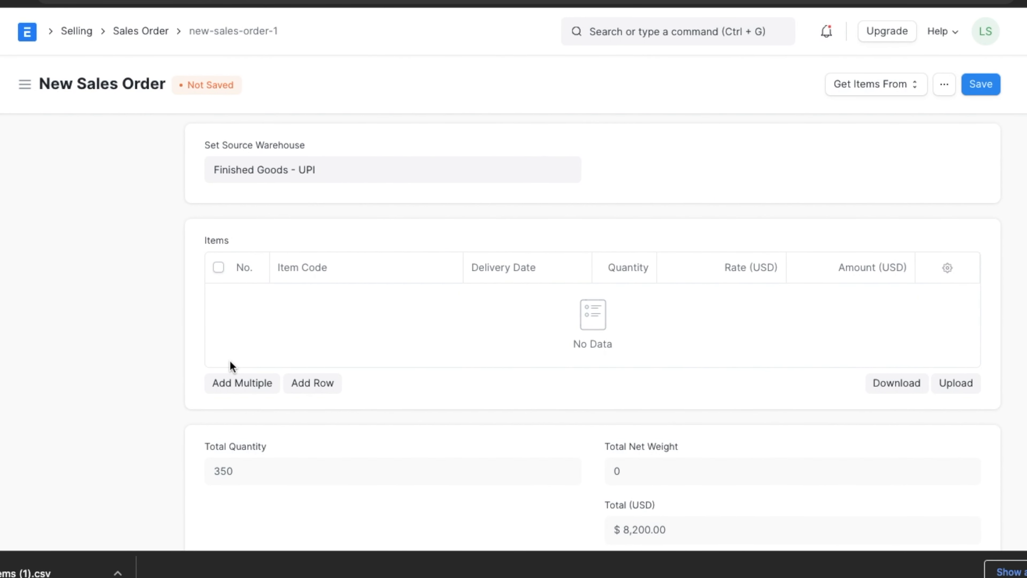
{"action": "left_click", "coordinate": [306, 384]}
{"action": "left_click", "coordinate": [324, 178]}
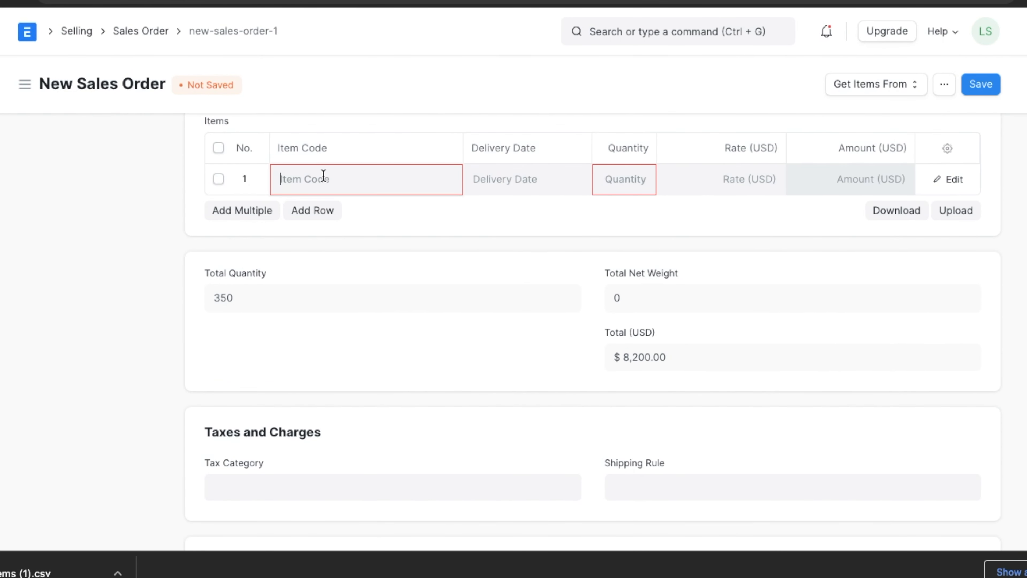
{"action": "scroll", "coordinate": [340, 328], "scroll_direction": "down", "scroll_amount": 5}
{"action": "left_click", "coordinate": [340, 399]}
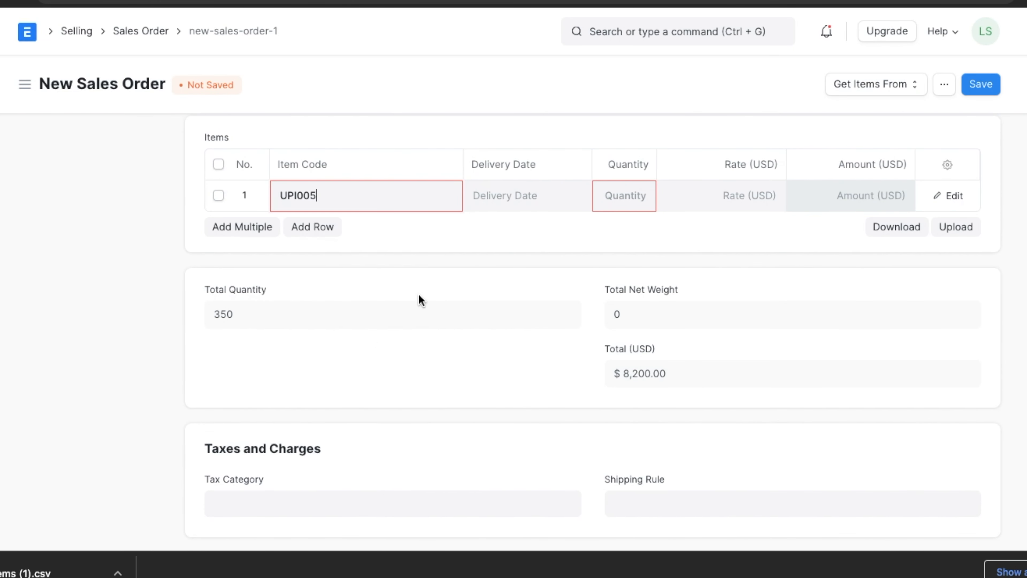
Set the quantity of item UPI005 to 150 and its rate to 200 USD
{"action": "left_click", "coordinate": [613, 200]}
{"action": "type", "text": "150"}
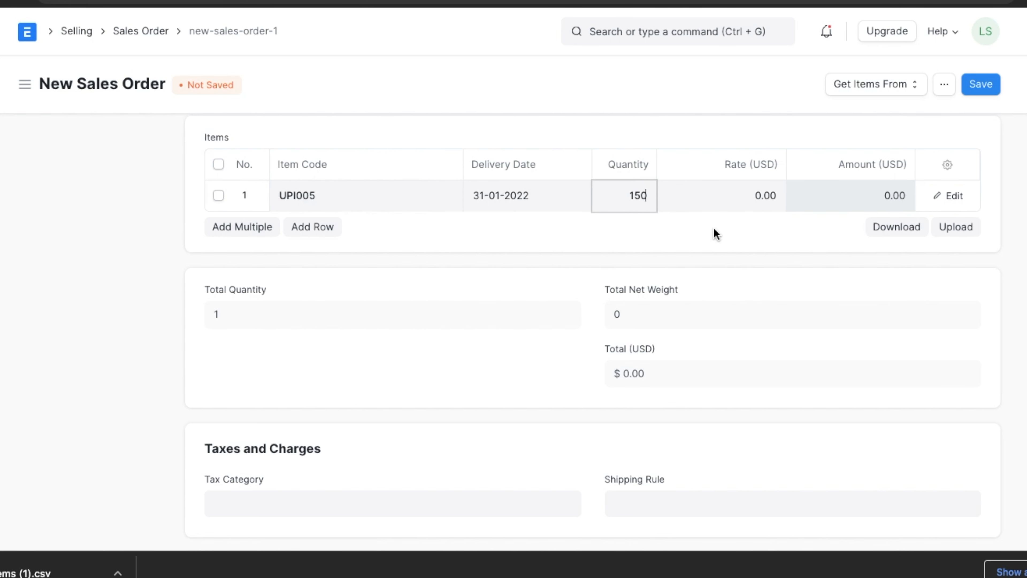
{"action": "left_click", "coordinate": [745, 192]}
{"action": "type", "text": "200"}
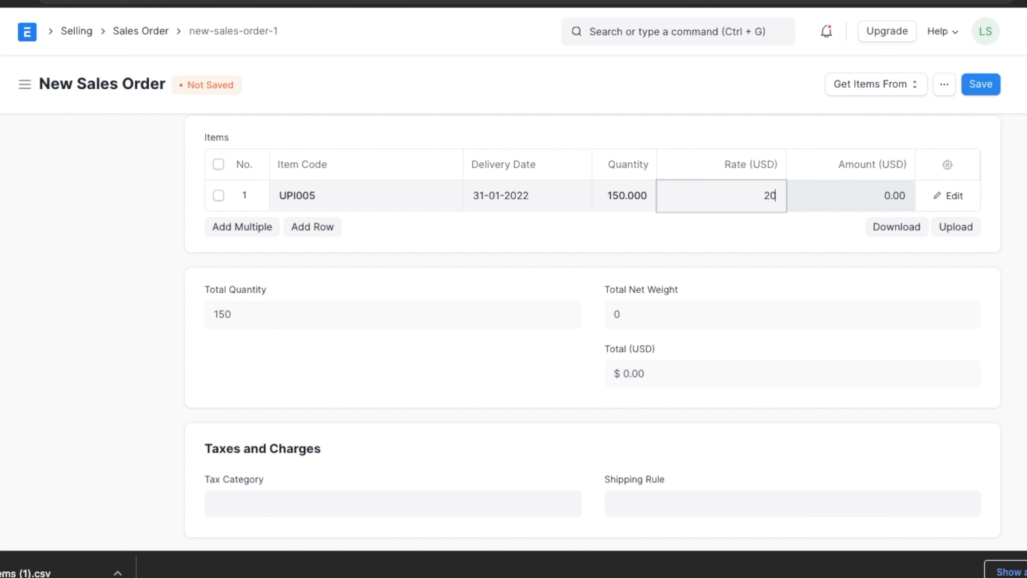
{"action": "left_click", "coordinate": [745, 239]}
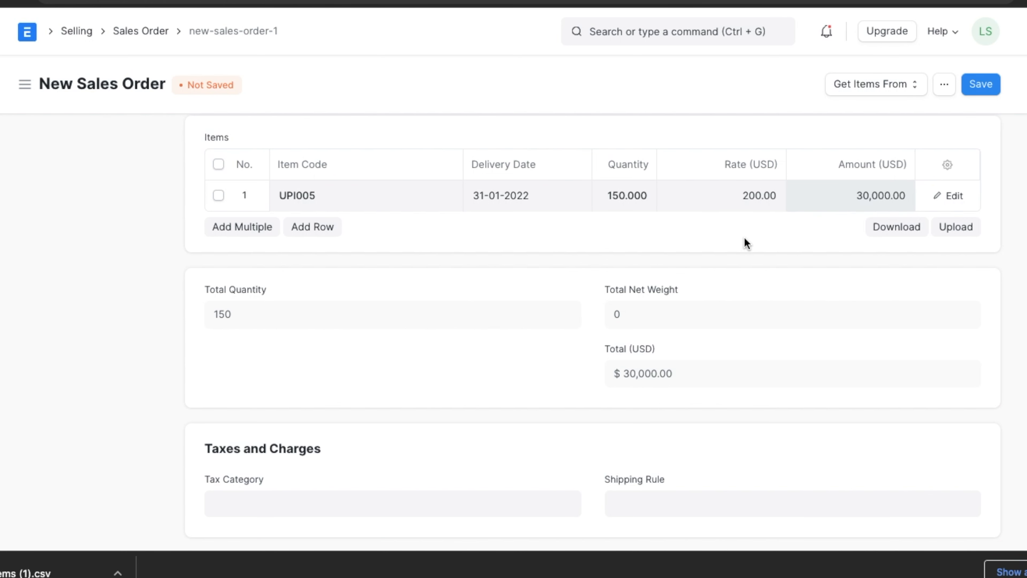
Save the sales order and examine the packed items of UPI005 in its Packing List
{"action": "scroll", "coordinate": [858, 228], "scroll_direction": "up", "scroll_amount": 5}
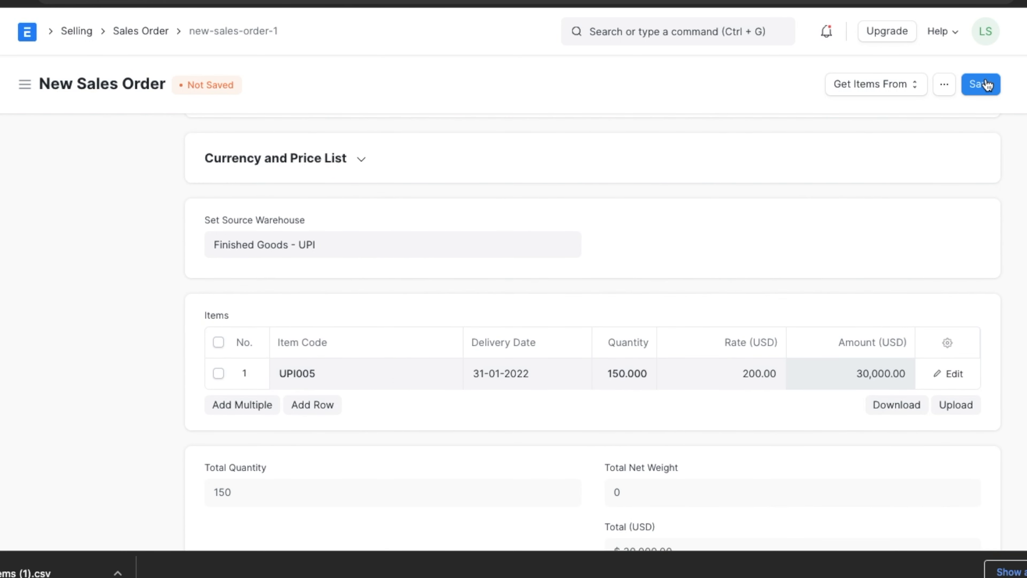
{"action": "left_click", "coordinate": [983, 84]}
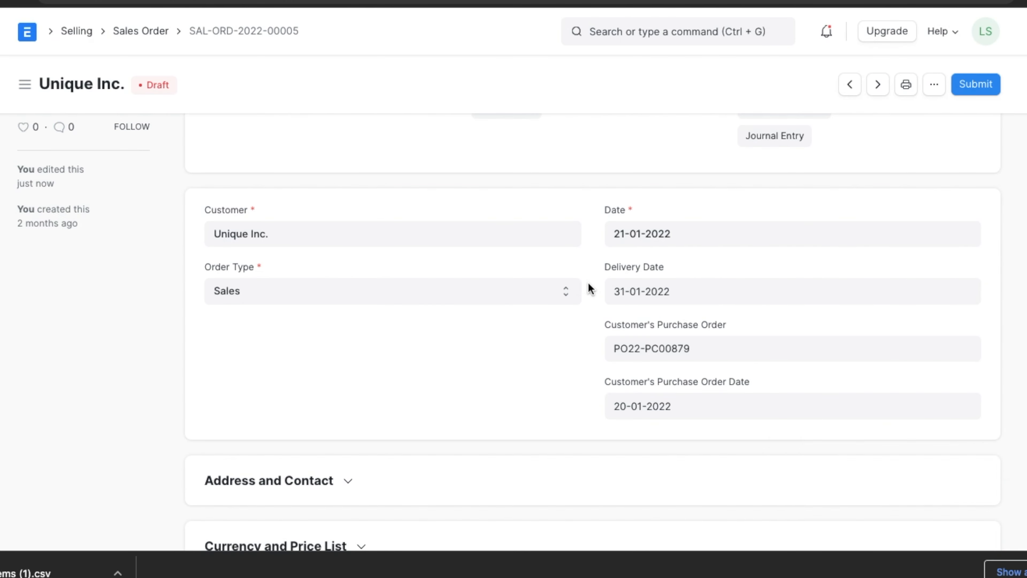
{"action": "scroll", "coordinate": [591, 288], "scroll_direction": "down", "scroll_amount": 10}
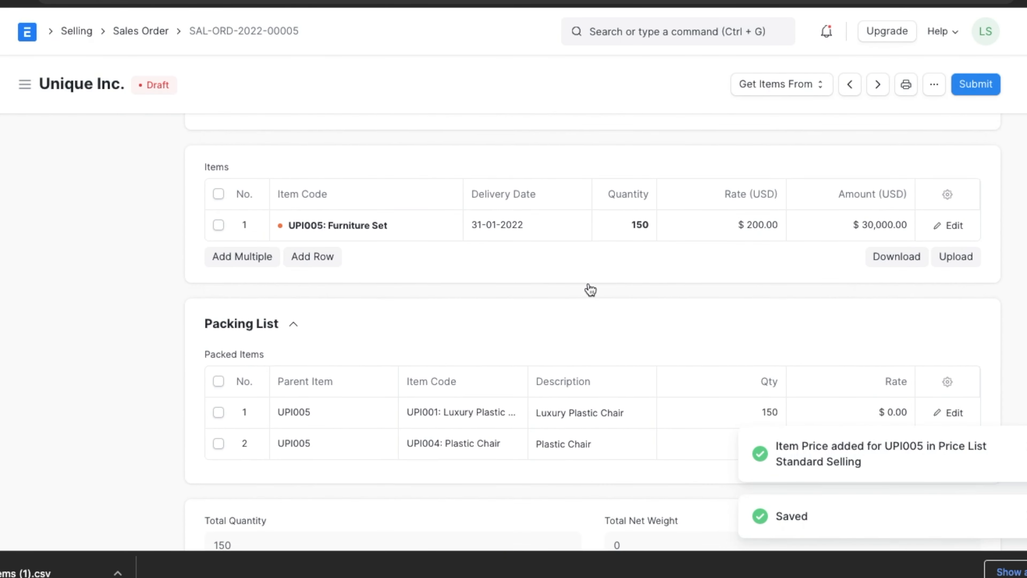
{"action": "scroll", "coordinate": [590, 288], "scroll_direction": "down", "scroll_amount": 2}
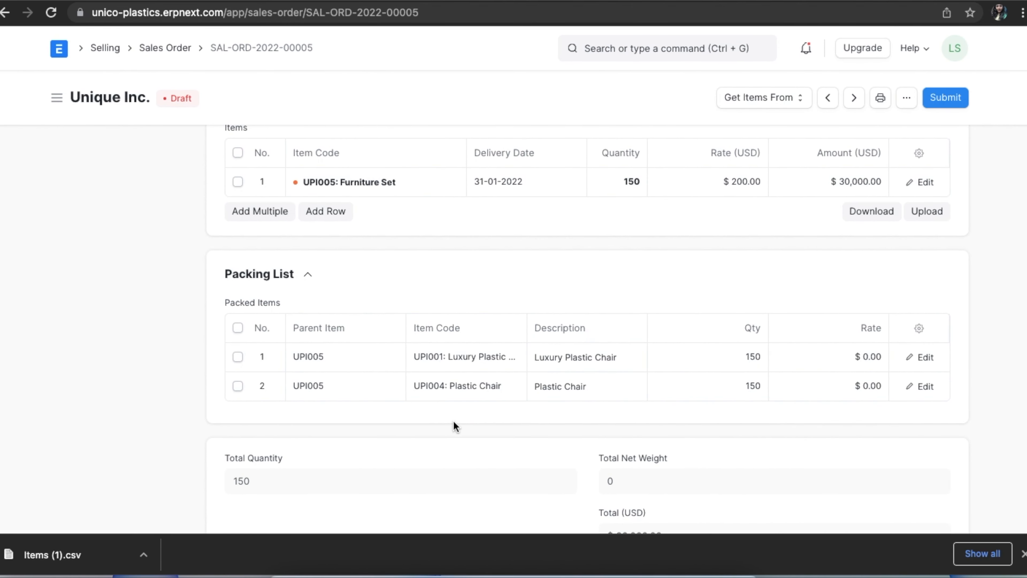
Set the order's tax category to Out-State and its shipping rule to Next Day Shipping
{"action": "scroll", "coordinate": [681, 486], "scroll_direction": "down", "scroll_amount": 4}
{"action": "scroll", "coordinate": [683, 487], "scroll_direction": "down", "scroll_amount": 5}
{"action": "left_click", "coordinate": [542, 297]}
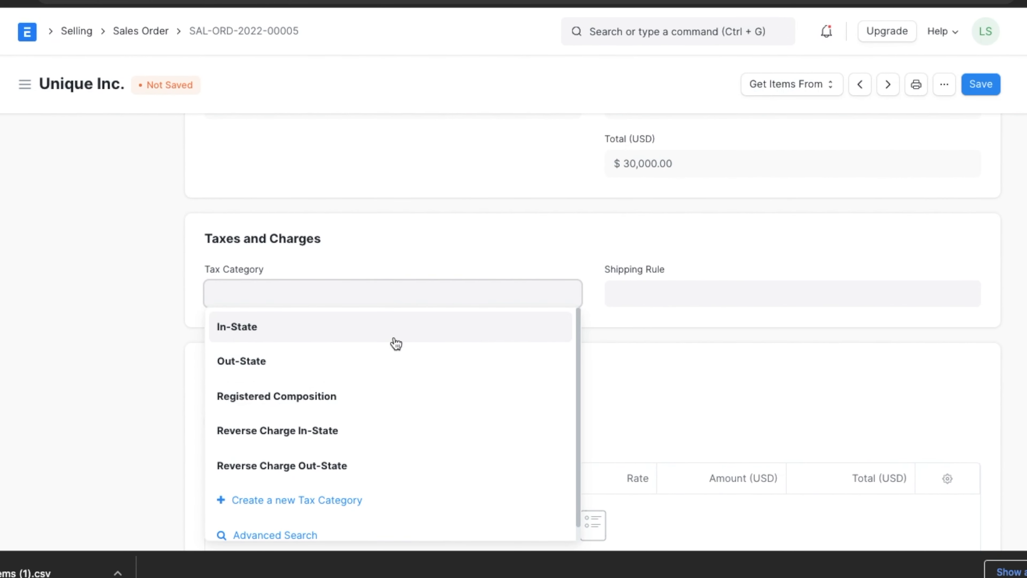
{"action": "left_click", "coordinate": [383, 359]}
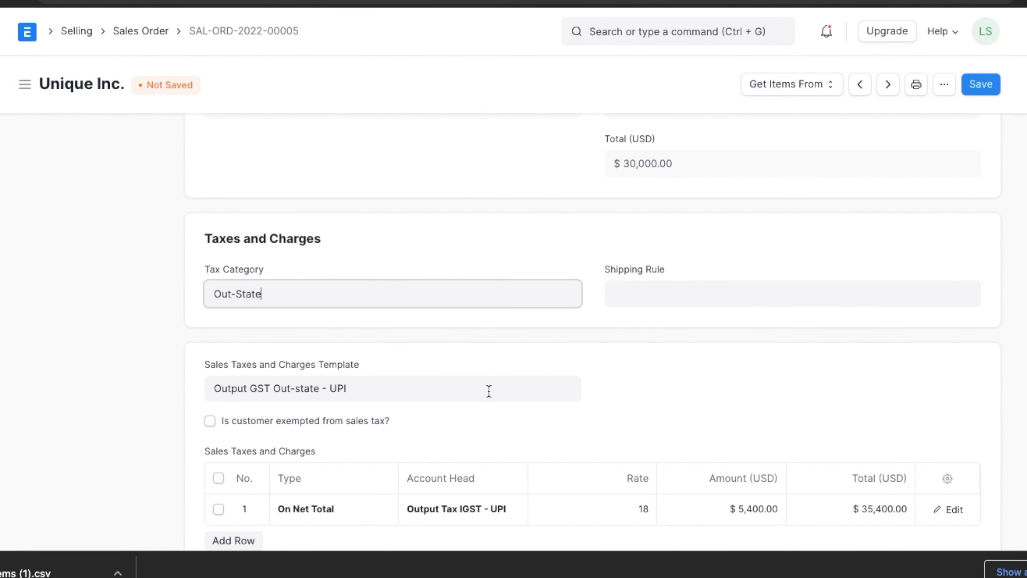
{"action": "scroll", "coordinate": [489, 392], "scroll_direction": "down", "scroll_amount": 2}
{"action": "left_click", "coordinate": [623, 213]}
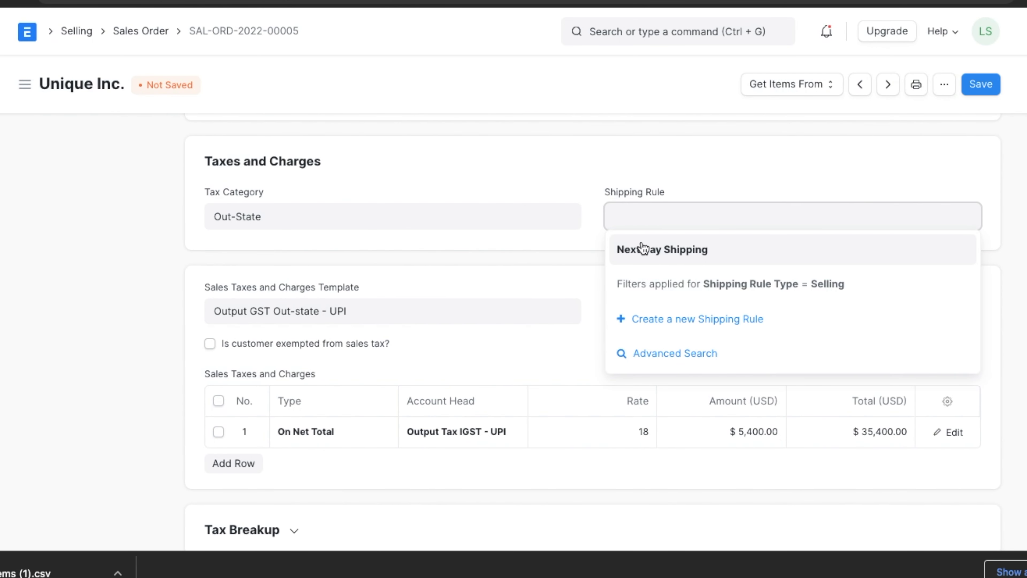
{"action": "left_click", "coordinate": [643, 249]}
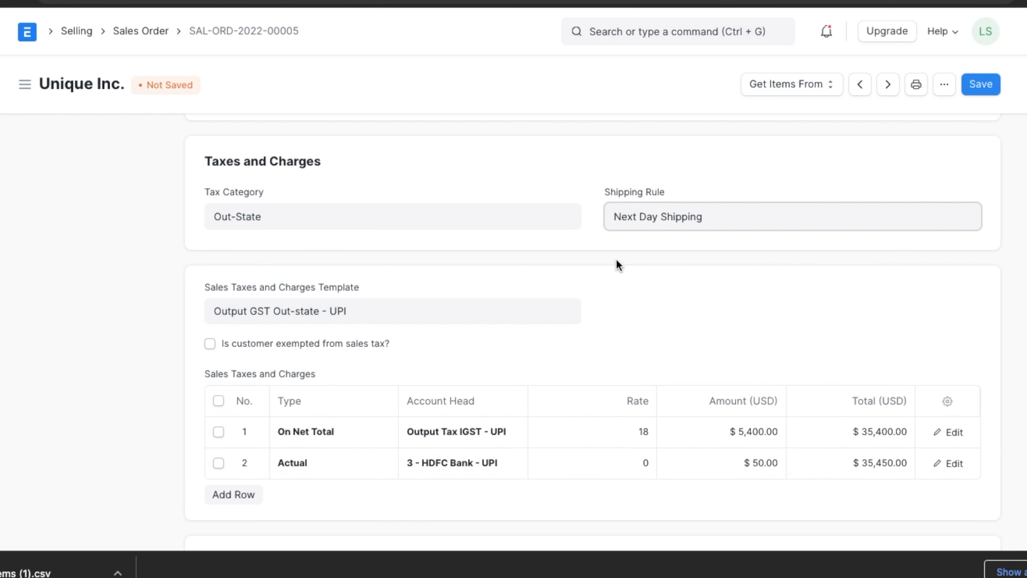
Expand the additional discount section and set a 10 percent additional discount on the grand total
{"action": "scroll", "coordinate": [545, 317], "scroll_direction": "down", "scroll_amount": 3}
{"action": "scroll", "coordinate": [547, 323], "scroll_direction": "down", "scroll_amount": 8}
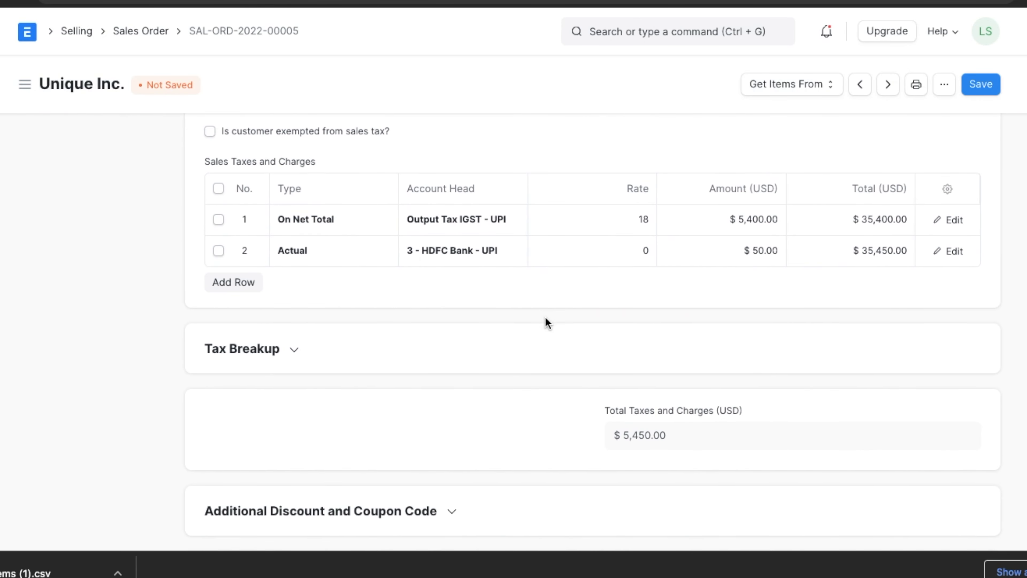
{"action": "scroll", "coordinate": [547, 323], "scroll_direction": "down", "scroll_amount": 2}
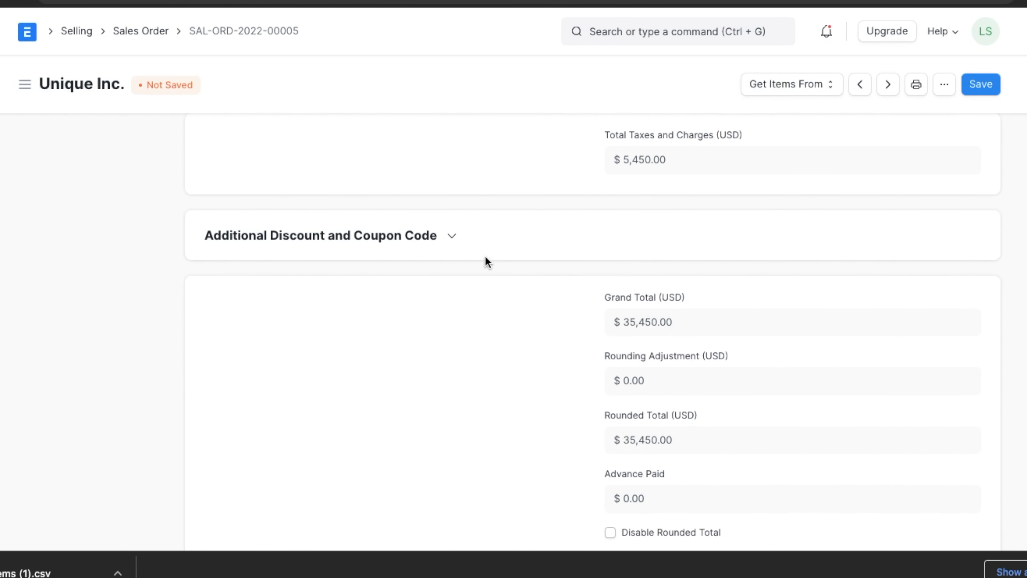
{"action": "left_click", "coordinate": [456, 236]}
{"action": "scroll", "coordinate": [456, 239], "scroll_direction": "down", "scroll_amount": 3}
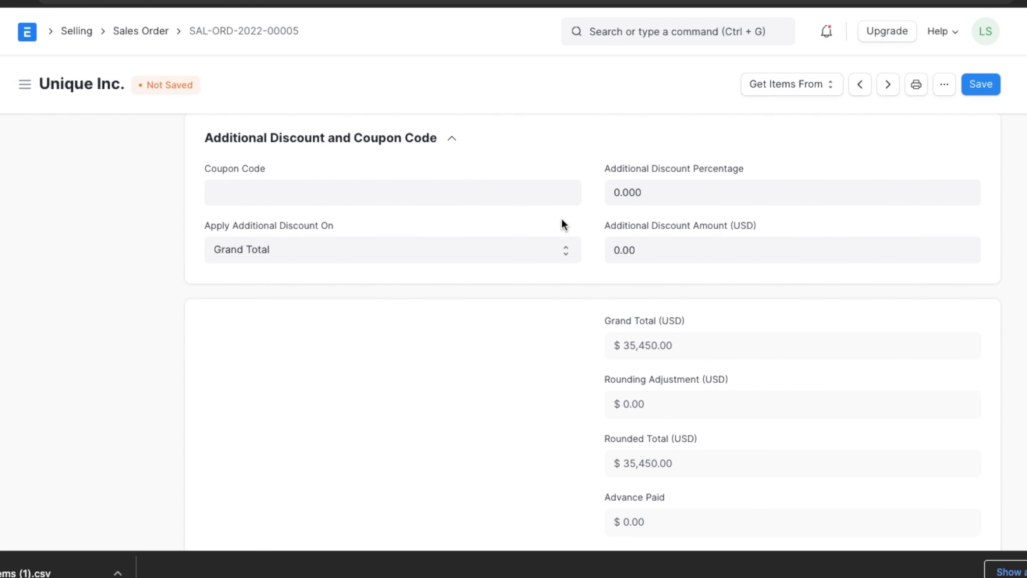
{"action": "left_click", "coordinate": [624, 190]}
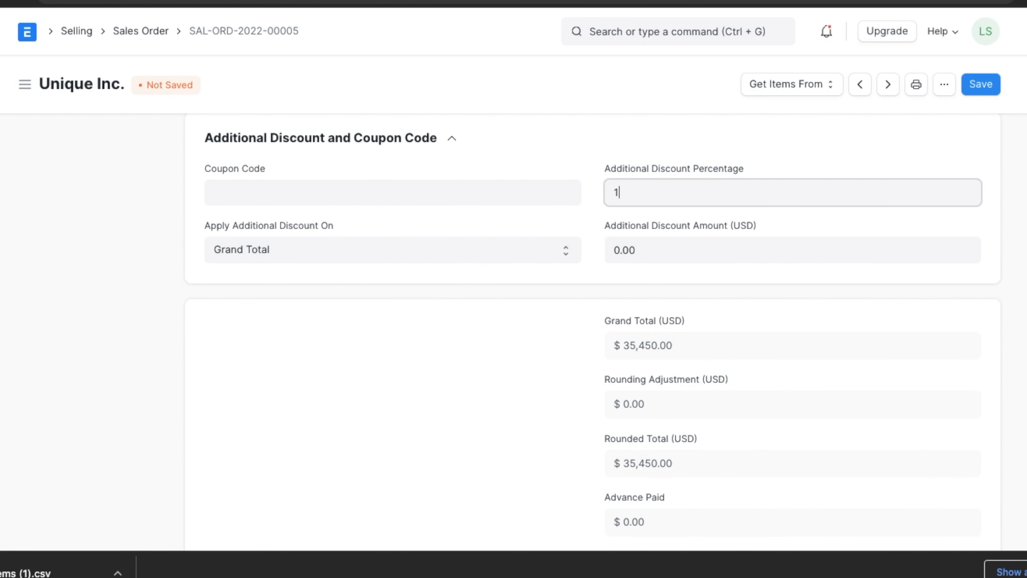
{"action": "left_click", "coordinate": [595, 279]}
{"action": "scroll", "coordinate": [597, 290], "scroll_direction": "down", "scroll_amount": 3}
{"action": "scroll", "coordinate": [597, 290], "scroll_direction": "down", "scroll_amount": 1}
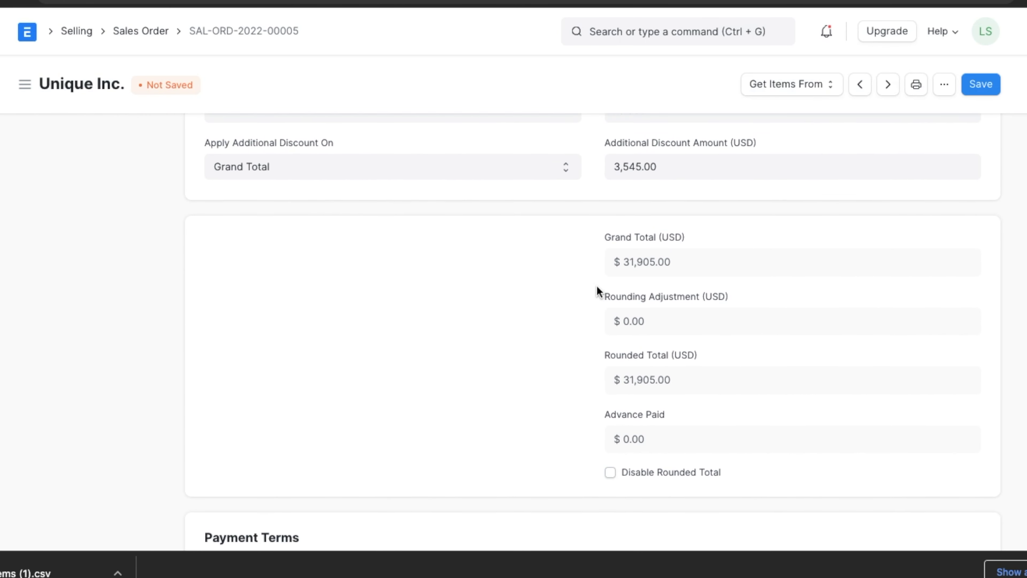
Apply the 50-50 payment terms template to the sales order
{"action": "scroll", "coordinate": [597, 291], "scroll_direction": "down", "scroll_amount": 2}
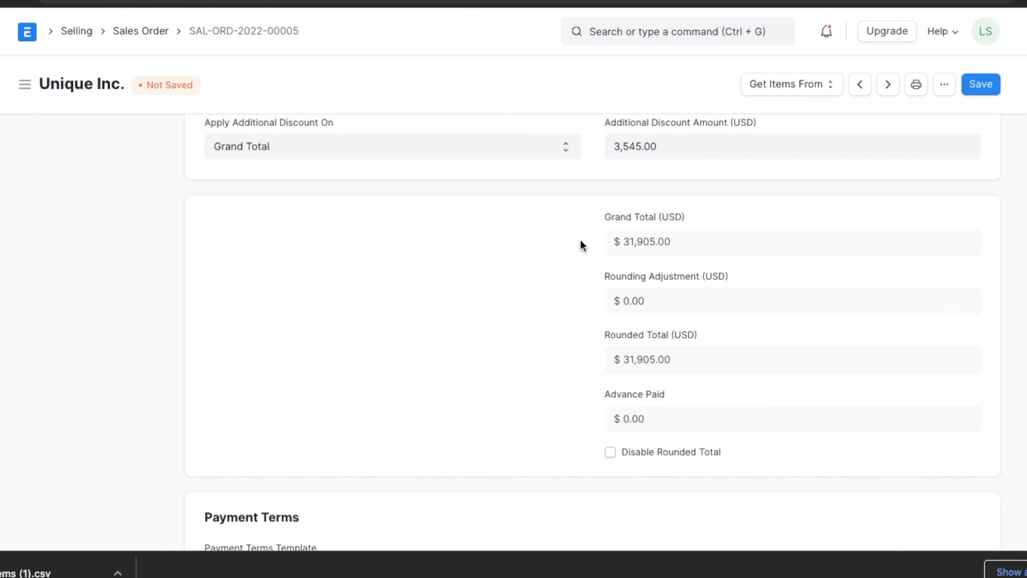
{"action": "scroll", "coordinate": [544, 324], "scroll_direction": "down", "scroll_amount": 2}
{"action": "scroll", "coordinate": [543, 324], "scroll_direction": "down", "scroll_amount": 6}
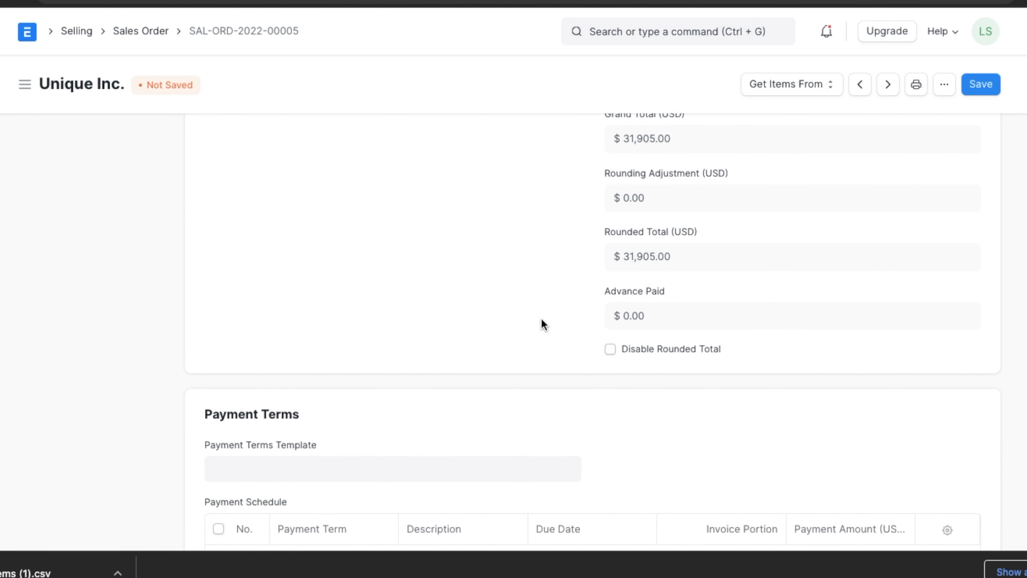
{"action": "scroll", "coordinate": [544, 324], "scroll_direction": "down", "scroll_amount": 2}
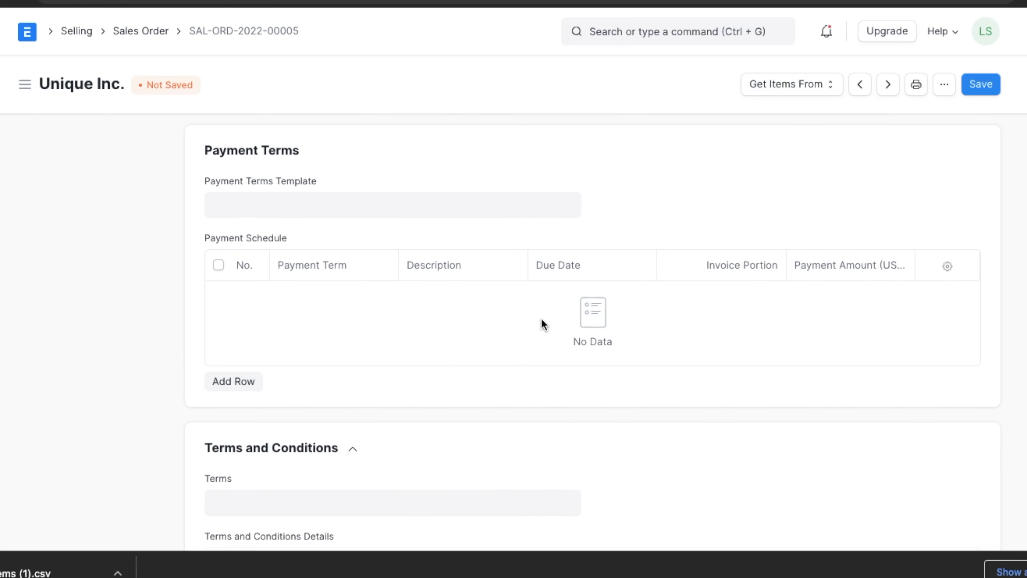
{"action": "left_click", "coordinate": [474, 212]}
{"action": "left_click", "coordinate": [400, 249]}
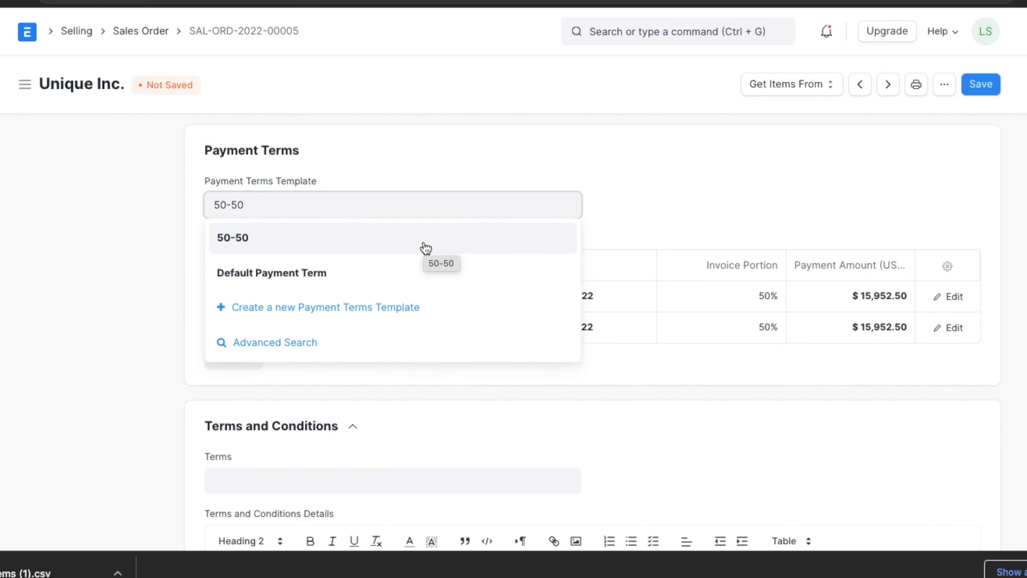
{"action": "left_click", "coordinate": [604, 205]}
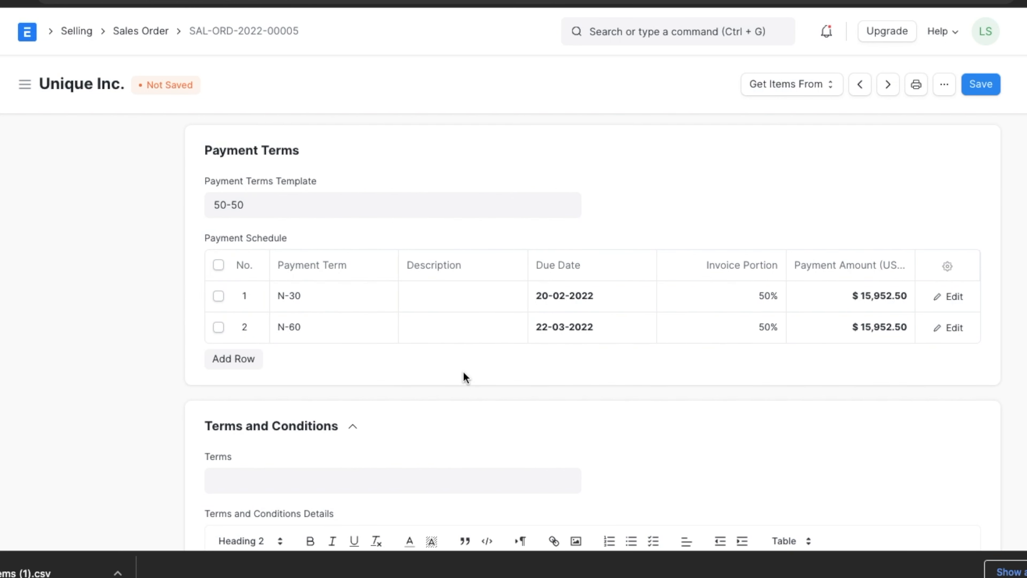
Choose Contract Terms and Conditions as the terms of the sales order
{"action": "scroll", "coordinate": [464, 374], "scroll_direction": "down", "scroll_amount": 3}
{"action": "scroll", "coordinate": [464, 373], "scroll_direction": "down", "scroll_amount": 4}
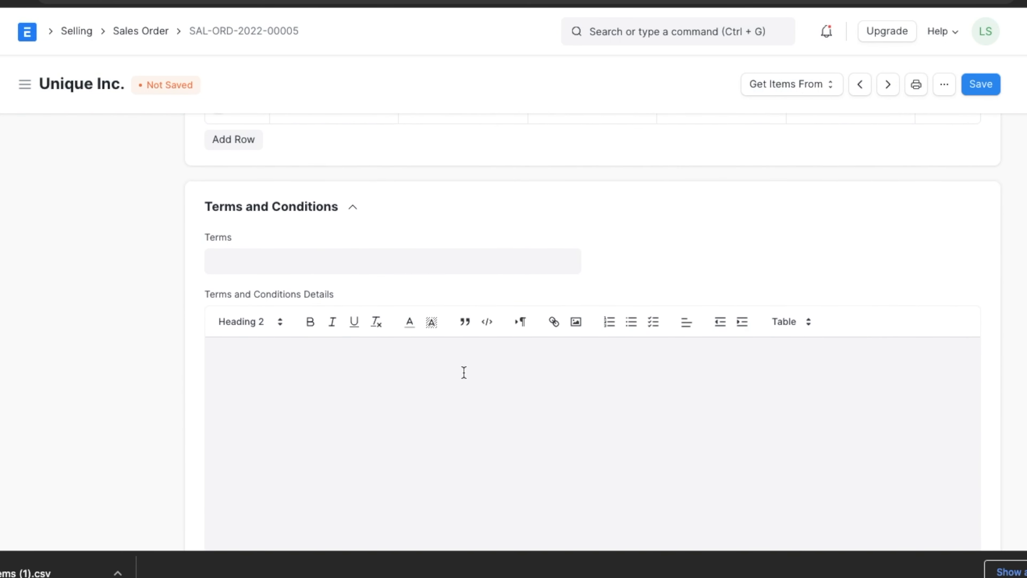
{"action": "left_click", "coordinate": [466, 199]}
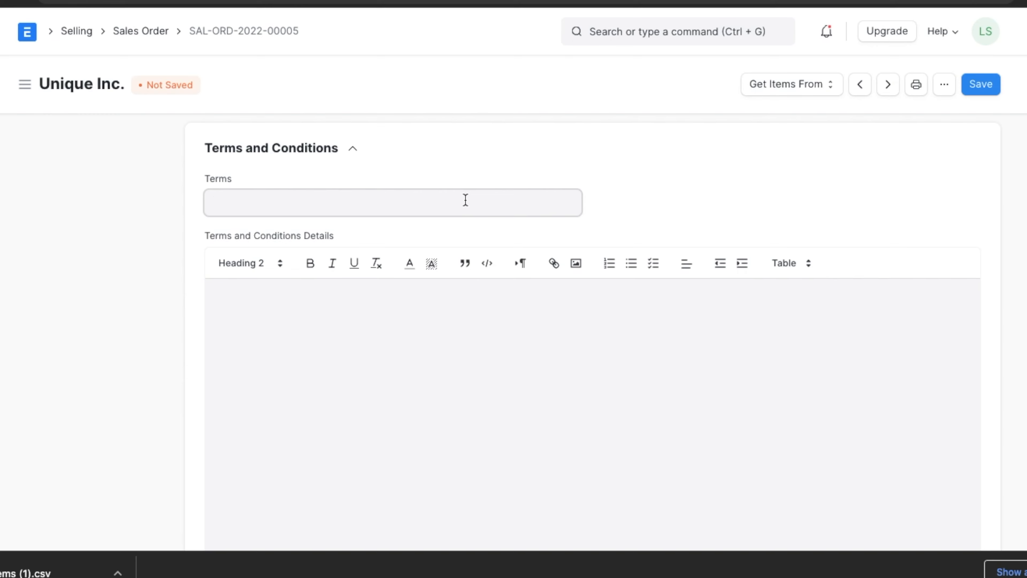
{"action": "left_click", "coordinate": [405, 235]}
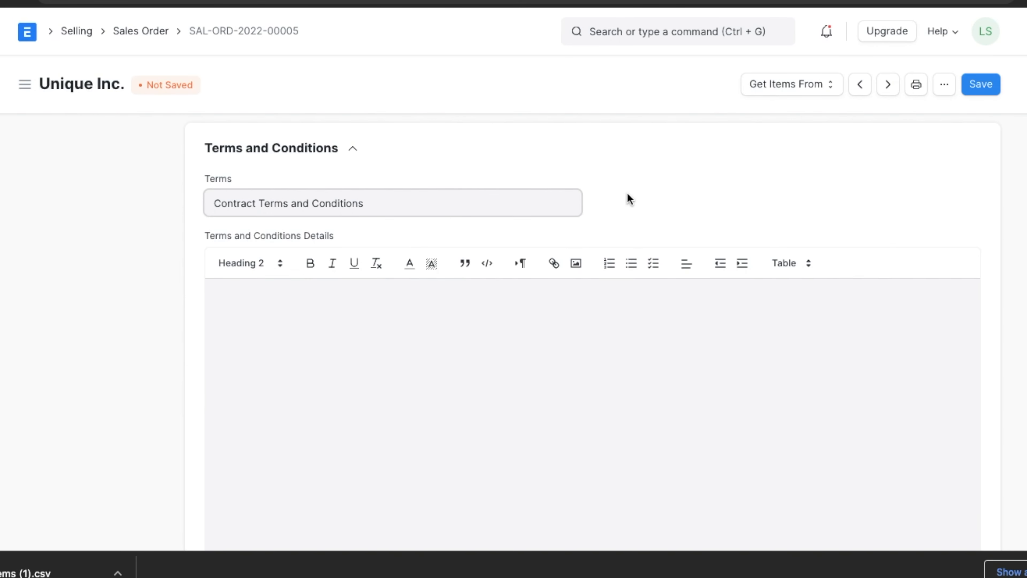
Examine the sales order's remaining sections, from More Information and Print Settings to Commission, Sales Team and Auto Repeat
{"action": "scroll", "coordinate": [627, 193], "scroll_direction": "down", "scroll_amount": 1}
{"action": "scroll", "coordinate": [558, 347], "scroll_direction": "down", "scroll_amount": 2}
{"action": "scroll", "coordinate": [557, 347], "scroll_direction": "down", "scroll_amount": 5}
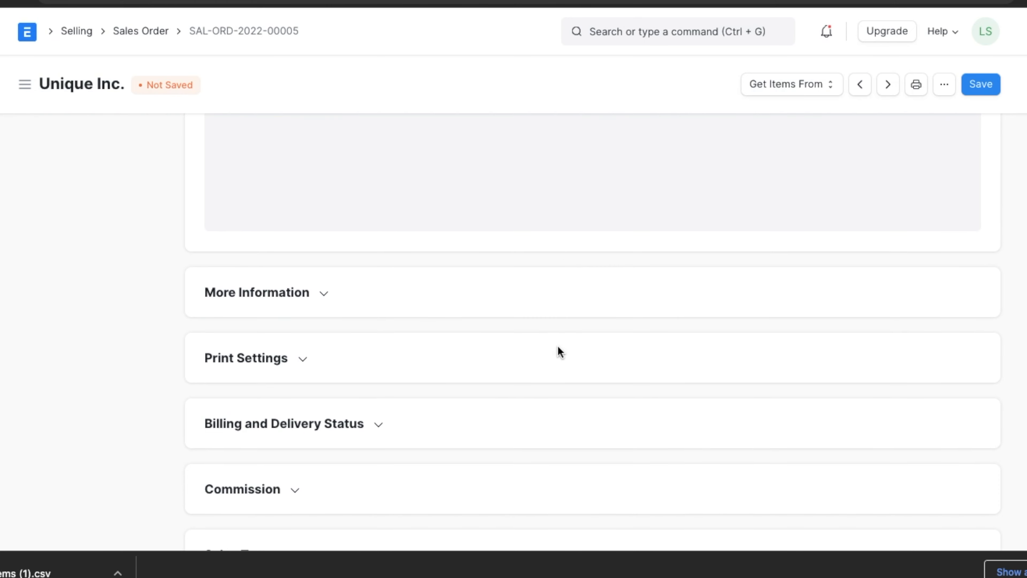
{"action": "scroll", "coordinate": [558, 346], "scroll_direction": "down", "scroll_amount": 4}
{"action": "scroll", "coordinate": [558, 345], "scroll_direction": "down", "scroll_amount": 3}
{"action": "left_click", "coordinate": [292, 271]}
{"action": "left_click", "coordinate": [292, 271]}
{"action": "scroll", "coordinate": [558, 374], "scroll_direction": "down", "scroll_amount": 3}
{"action": "scroll", "coordinate": [557, 378], "scroll_direction": "down", "scroll_amount": 2}
{"action": "scroll", "coordinate": [558, 376], "scroll_direction": "up", "scroll_amount": 4}
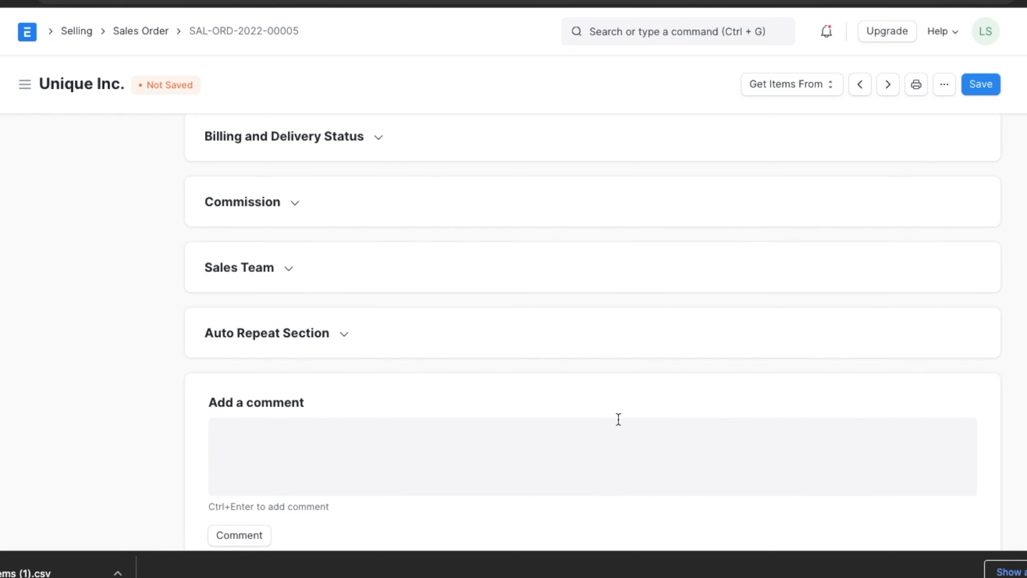
Save the Unique Inc. sales order and submit it, confirming the submission
{"action": "left_click", "coordinate": [981, 83]}
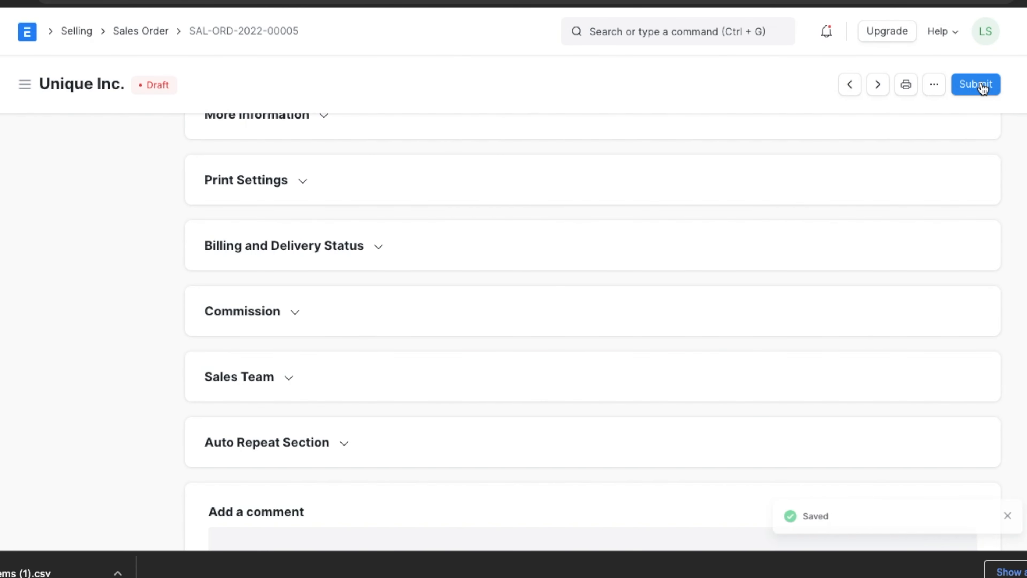
{"action": "left_click", "coordinate": [980, 84]}
{"action": "left_click", "coordinate": [703, 150]}
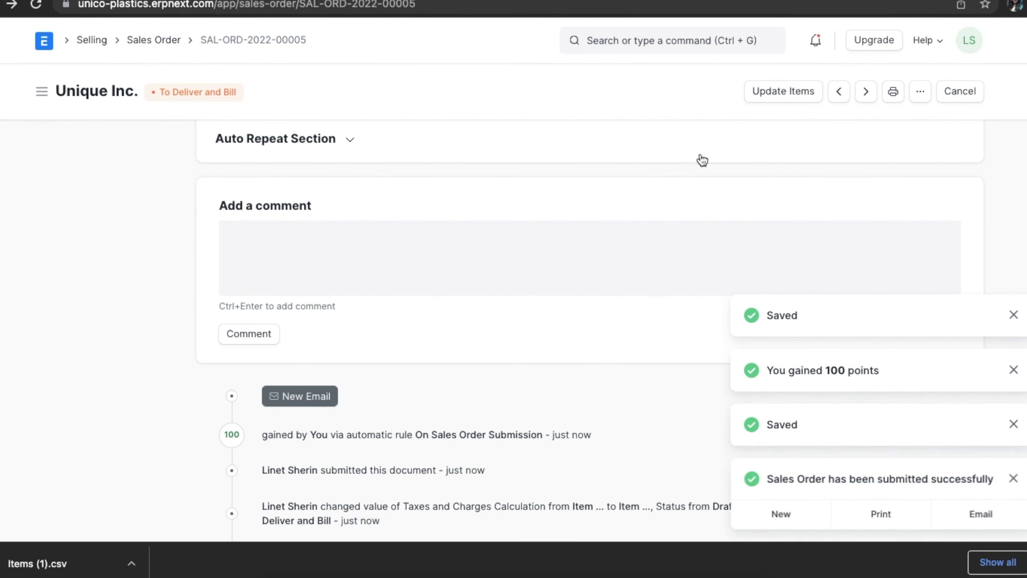
Use Update Items on the submitted order to add a row for item UPI002 with delivery date 25-01-2022
{"action": "scroll", "coordinate": [702, 161], "scroll_direction": "up", "scroll_amount": 15}
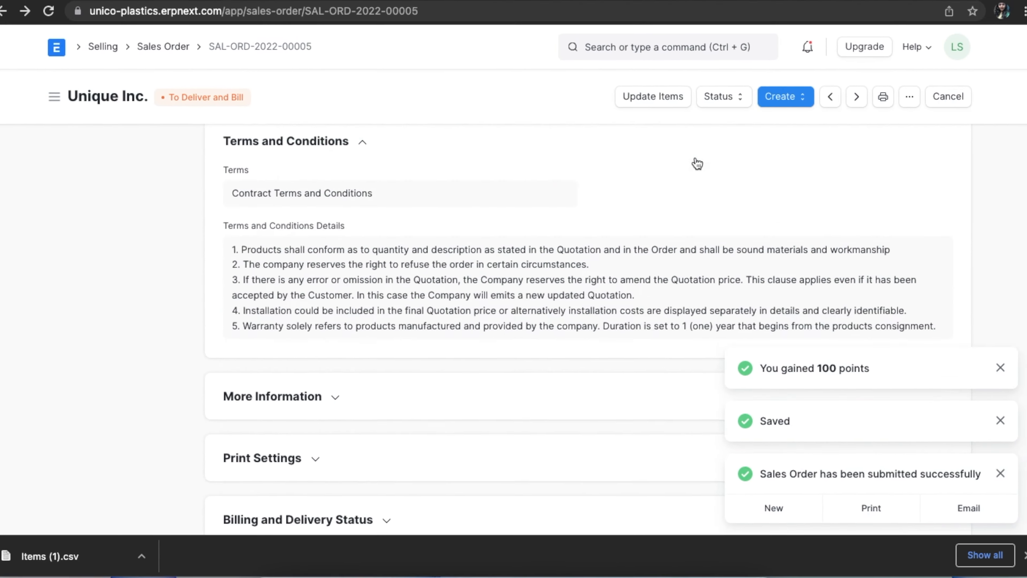
{"action": "scroll", "coordinate": [695, 160], "scroll_direction": "up", "scroll_amount": 10}
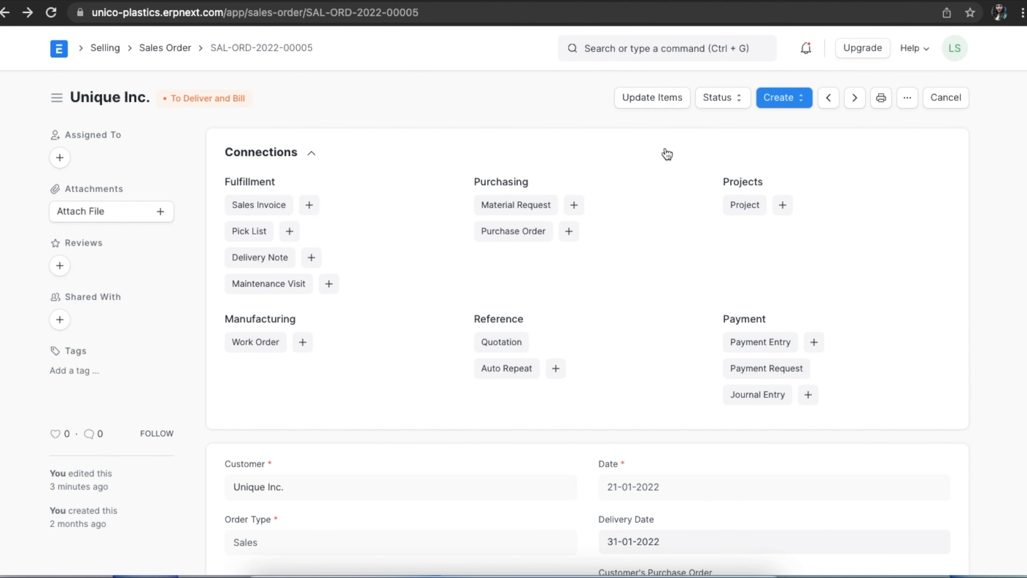
{"action": "left_click", "coordinate": [653, 99]}
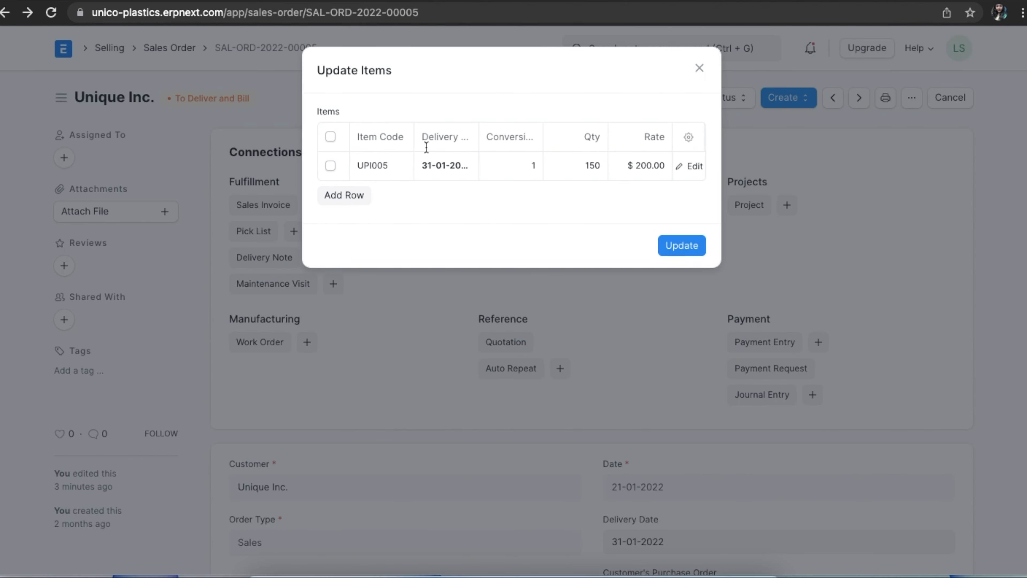
{"action": "left_click", "coordinate": [340, 198]}
{"action": "scroll", "coordinate": [398, 356], "scroll_direction": "down", "scroll_amount": 3}
{"action": "left_click", "coordinate": [403, 378]}
{"action": "left_click", "coordinate": [500, 197]}
{"action": "left_click", "coordinate": [447, 197]}
{"action": "left_click", "coordinate": [482, 380]}
Set the new UPI002 row's quantity to 200 and its rate to 140, and apply the item update
{"action": "left_click", "coordinate": [570, 195]}
{"action": "type", "text": "20"}
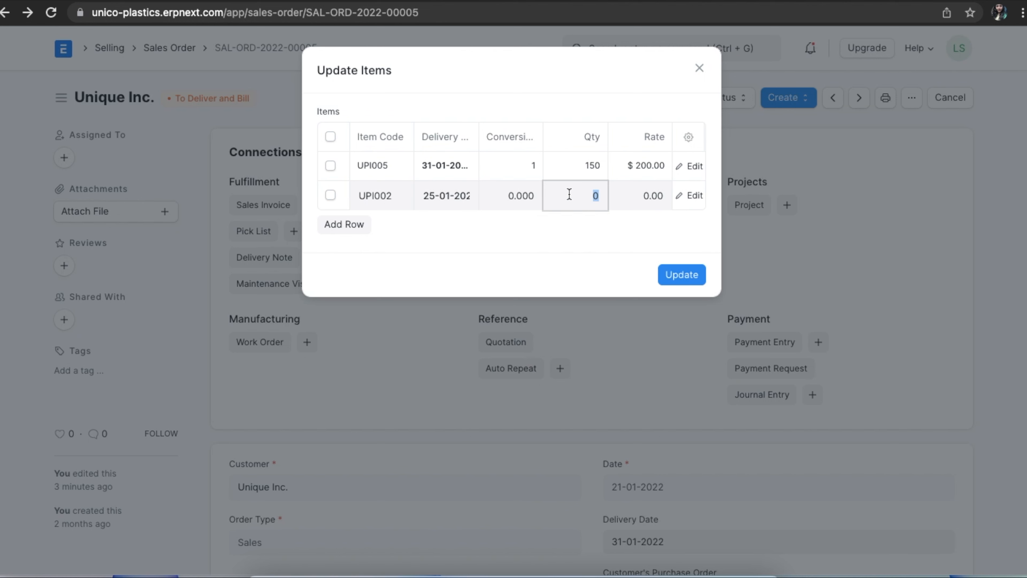
{"action": "type", "text": "0"}
{"action": "left_click", "coordinate": [648, 202]}
{"action": "type", "text": "140"}
{"action": "left_click", "coordinate": [674, 275]}
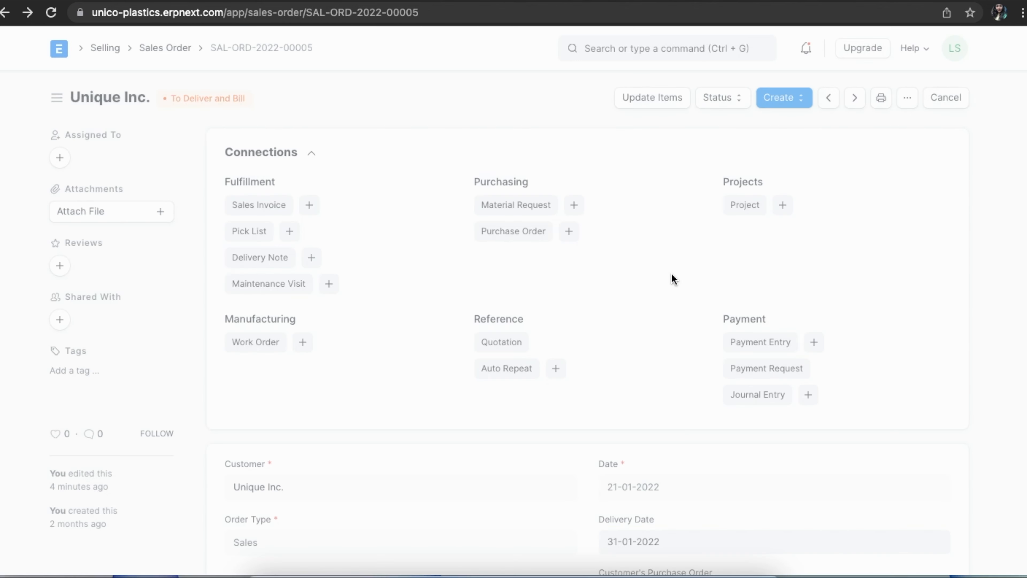
{"action": "left_click", "coordinate": [737, 106]}
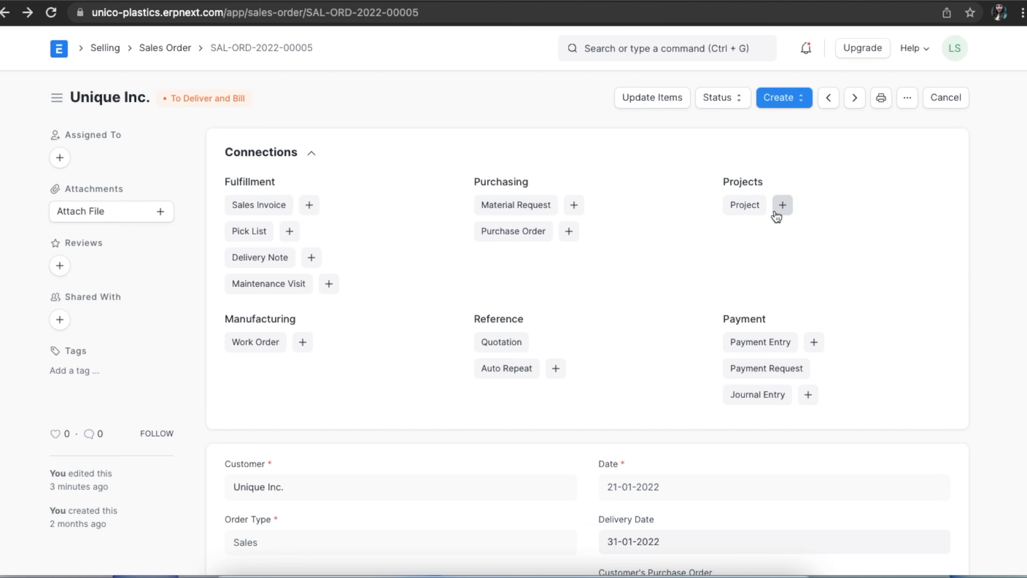
{"action": "left_click", "coordinate": [820, 90]}
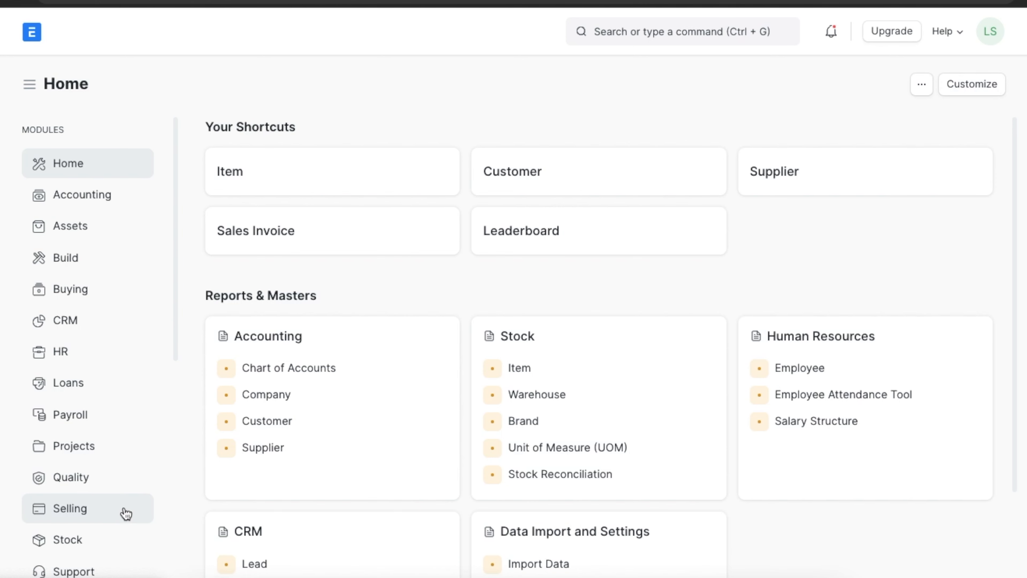
Open the most recent Watson Plastics Inc. quotation in the Selling module and create a sales order from it
{"action": "left_click", "coordinate": [126, 514]}
{"action": "scroll", "coordinate": [471, 479], "scroll_direction": "down", "scroll_amount": 7}
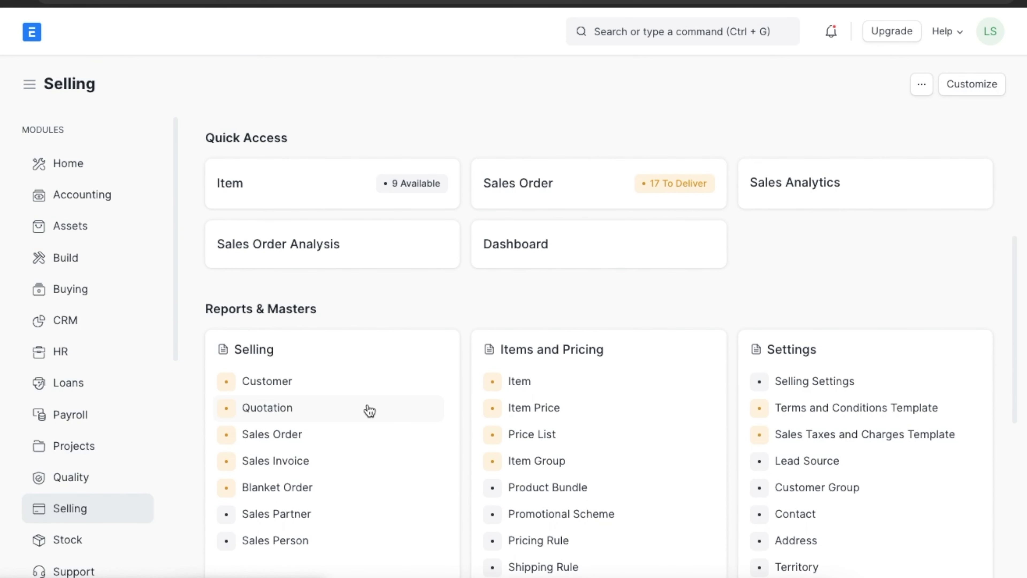
{"action": "left_click", "coordinate": [369, 409]}
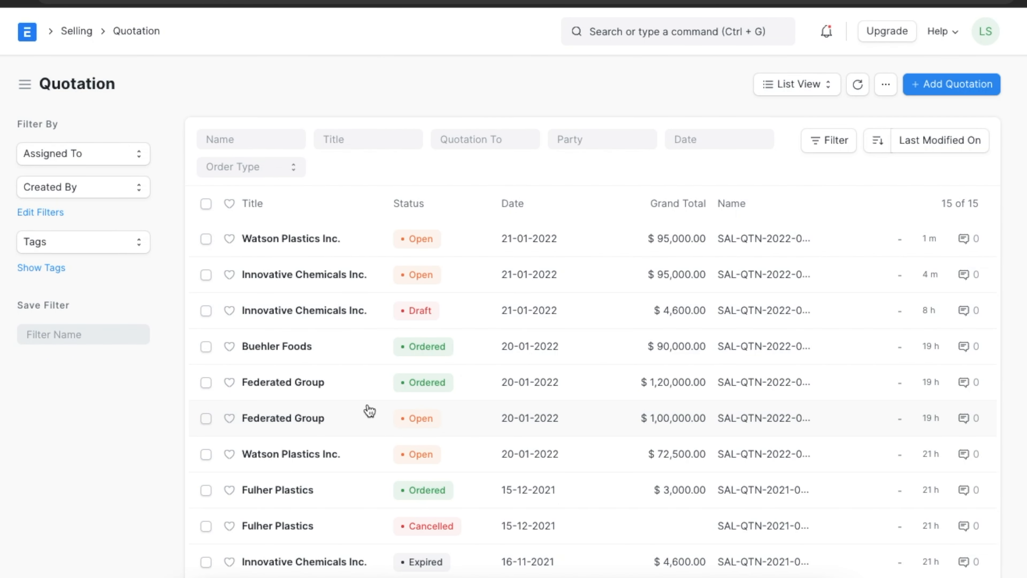
{"action": "left_click", "coordinate": [320, 239]}
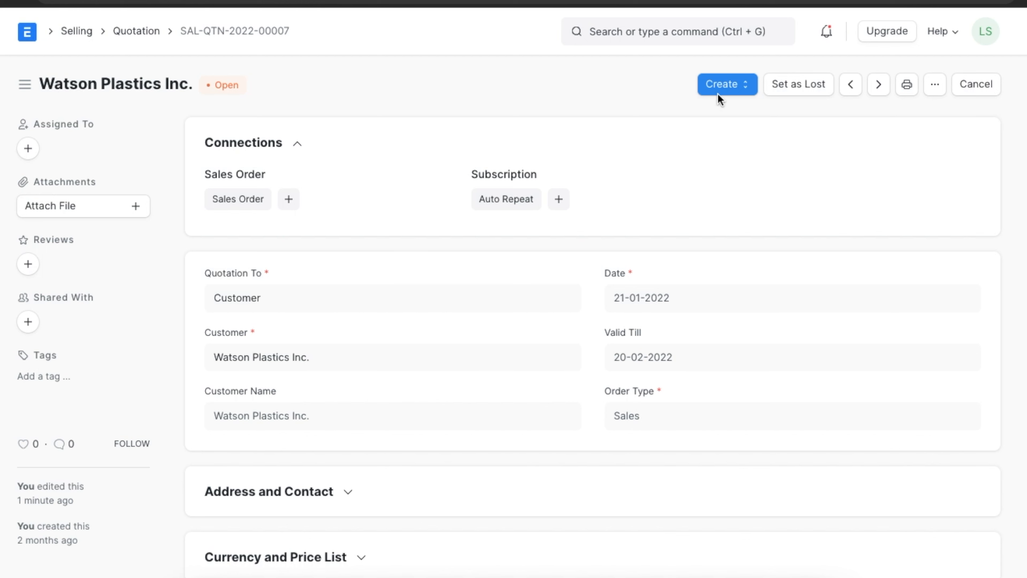
{"action": "left_click", "coordinate": [726, 86]}
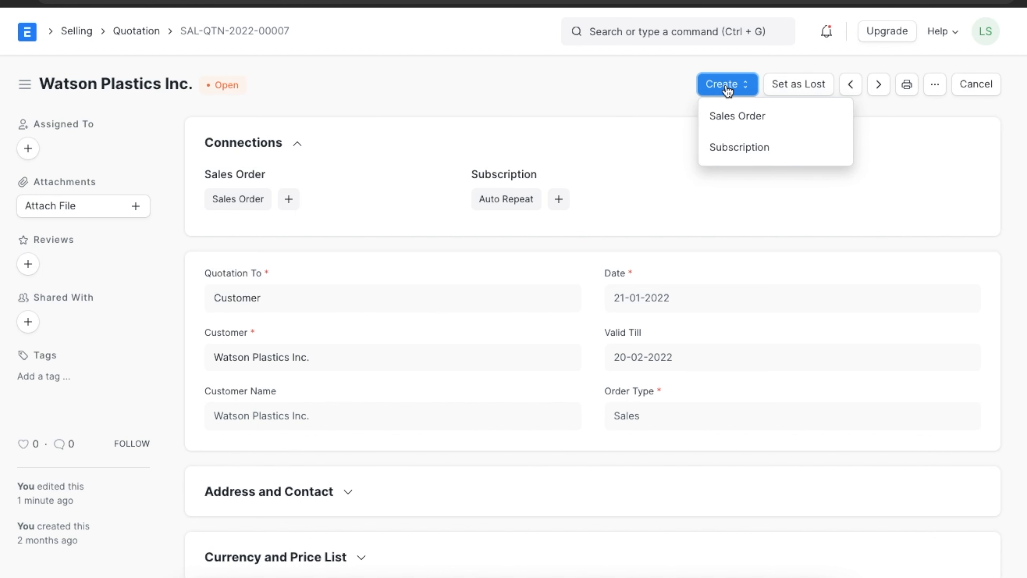
{"action": "left_click", "coordinate": [793, 121]}
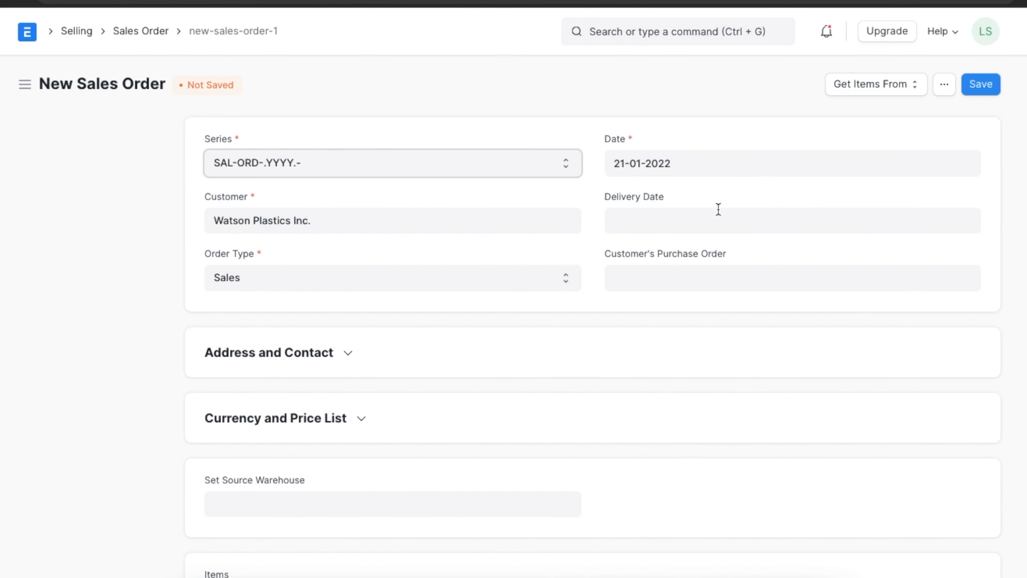
Set the delivery date of the Watson Plastics Inc. sales order to 31-01-2022
{"action": "scroll", "coordinate": [680, 220], "scroll_direction": "down", "scroll_amount": 6}
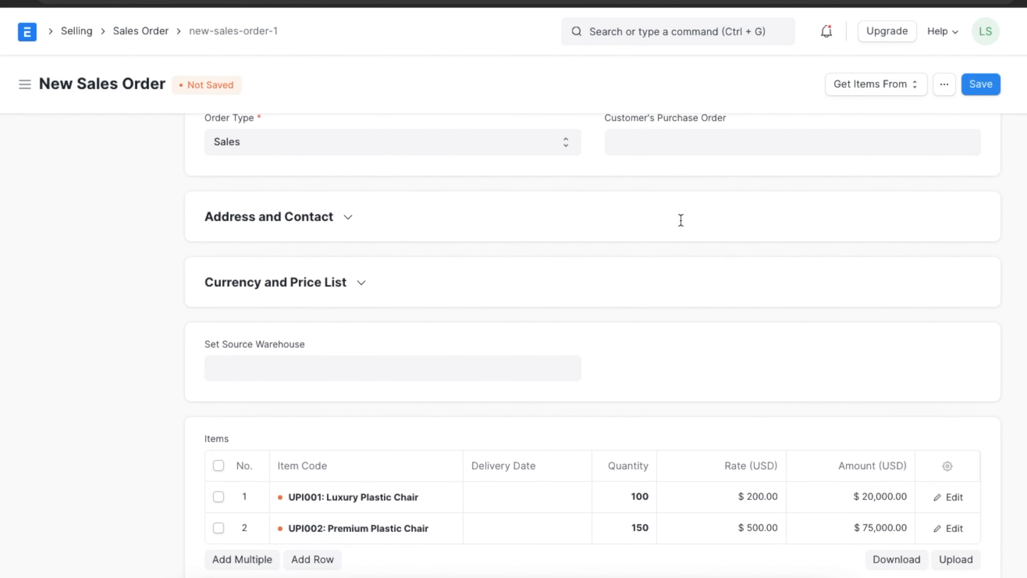
{"action": "scroll", "coordinate": [681, 220], "scroll_direction": "up", "scroll_amount": 6}
{"action": "left_click", "coordinate": [679, 220]}
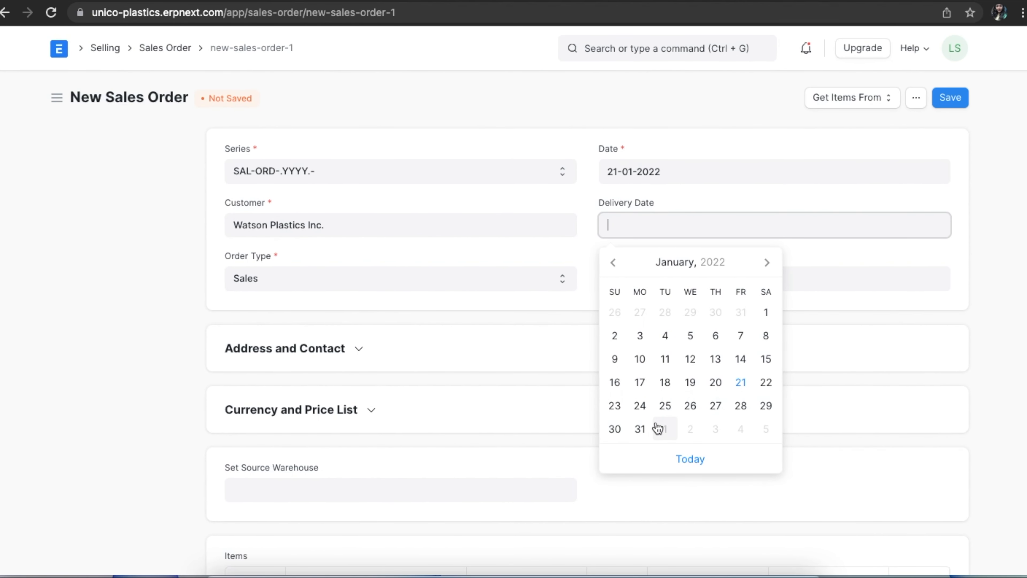
{"action": "left_click", "coordinate": [640, 428]}
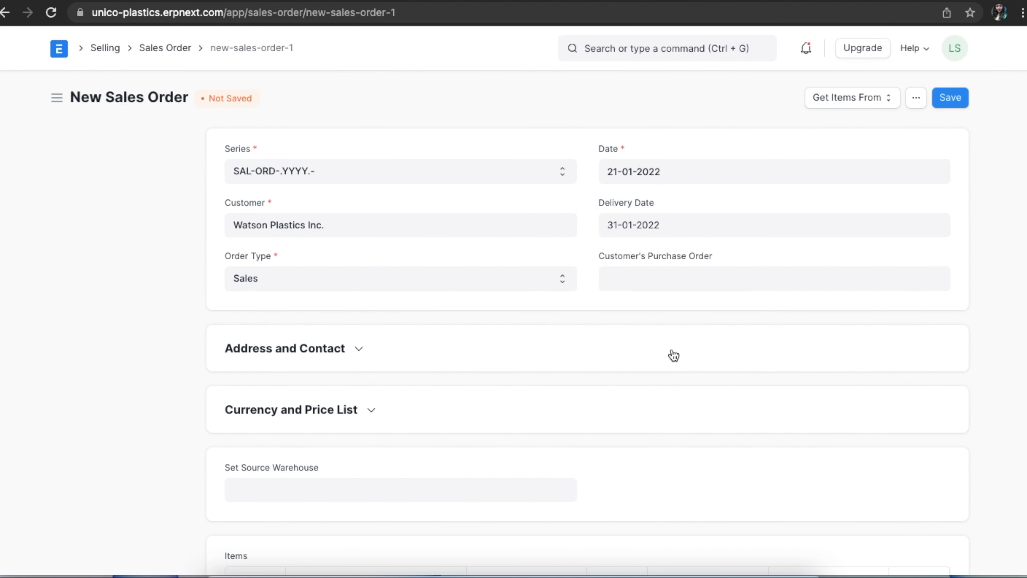
Save the Watson Plastics Inc. sales order and submit it, confirming the submission
{"action": "left_click", "coordinate": [948, 91]}
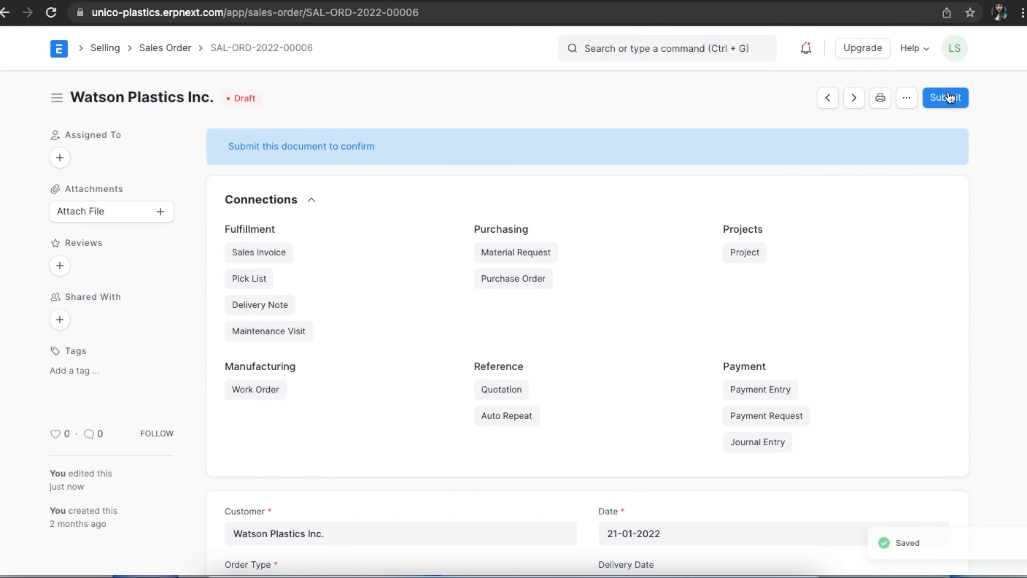
{"action": "left_click", "coordinate": [948, 91]}
{"action": "left_click", "coordinate": [689, 137]}
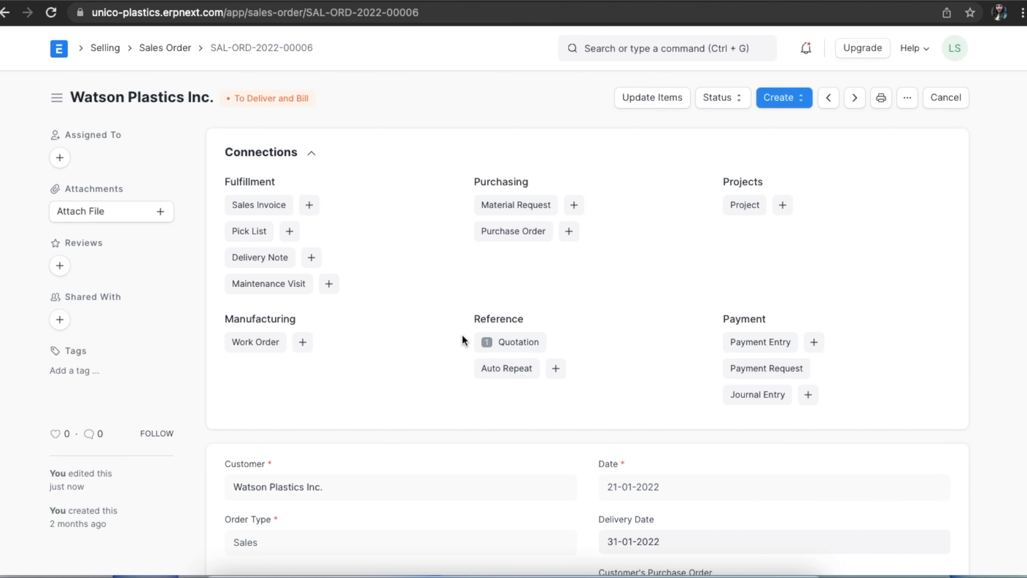
Add a new sales order from the sales order list and get its items from the latest Innovative Chemicals Inc. quotation
{"action": "left_click", "coordinate": [165, 47]}
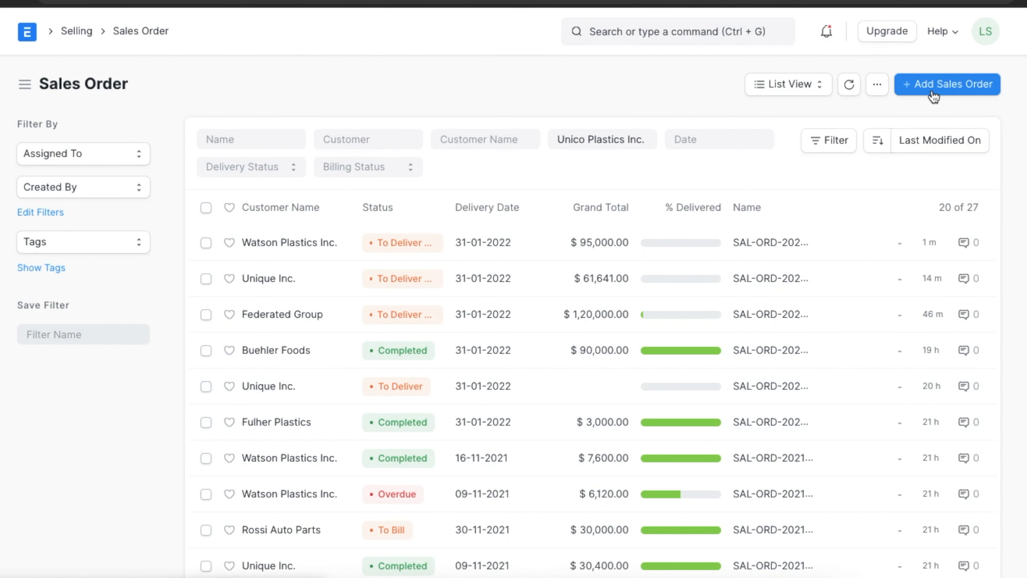
{"action": "left_click", "coordinate": [934, 97]}
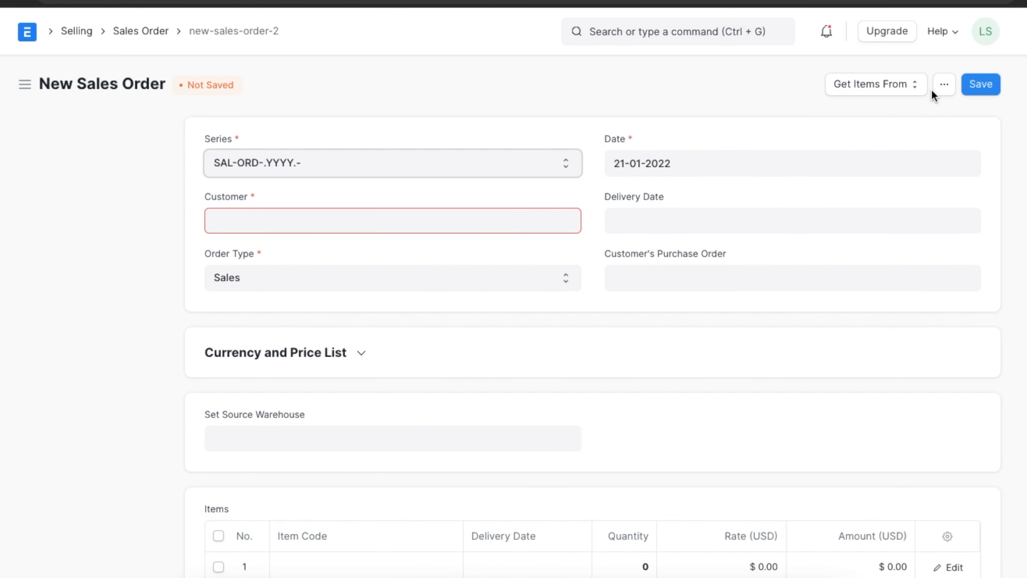
{"action": "left_click", "coordinate": [874, 90]}
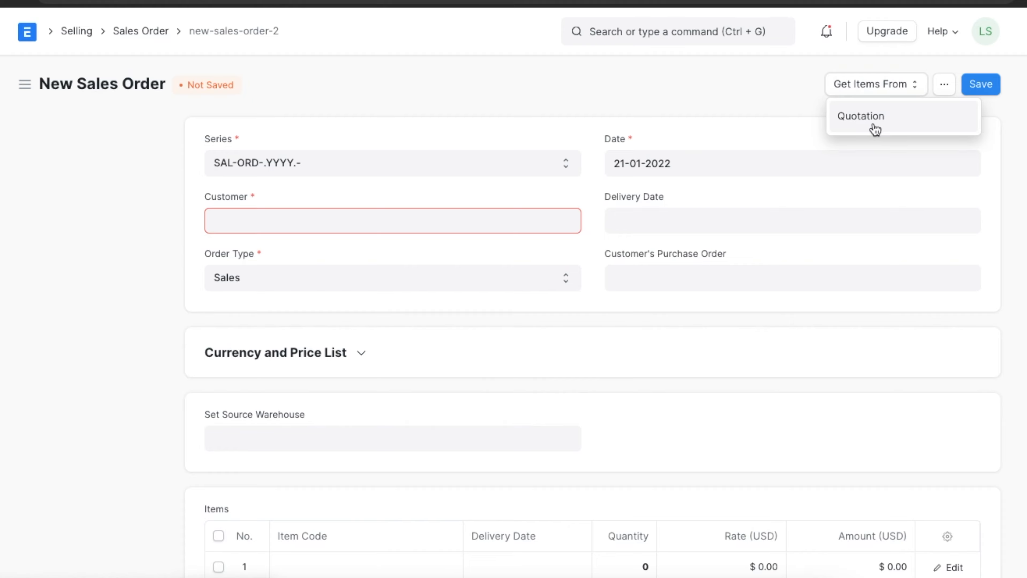
{"action": "left_click", "coordinate": [873, 122]}
{"action": "left_click", "coordinate": [318, 432]}
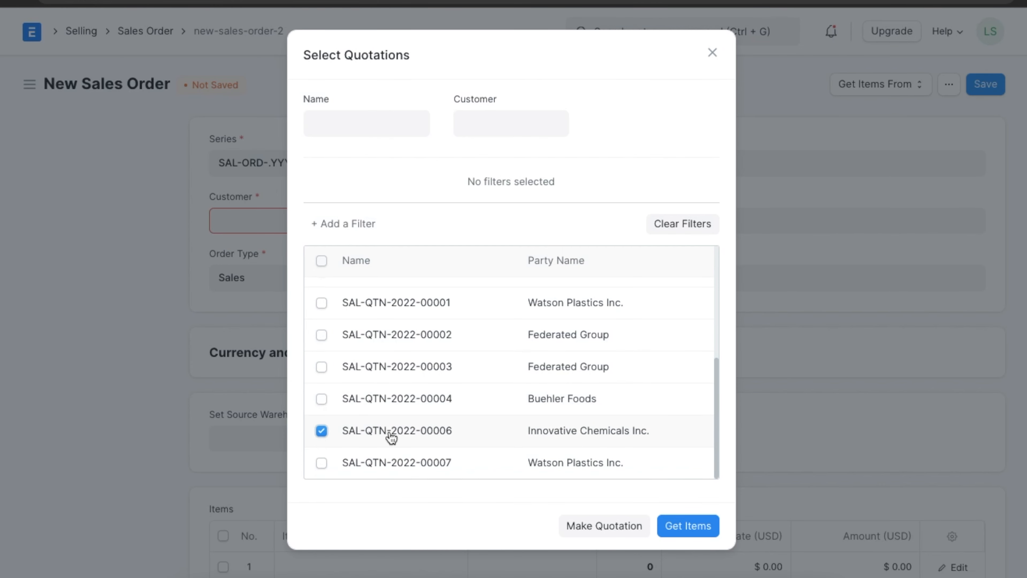
{"action": "left_click", "coordinate": [684, 530]}
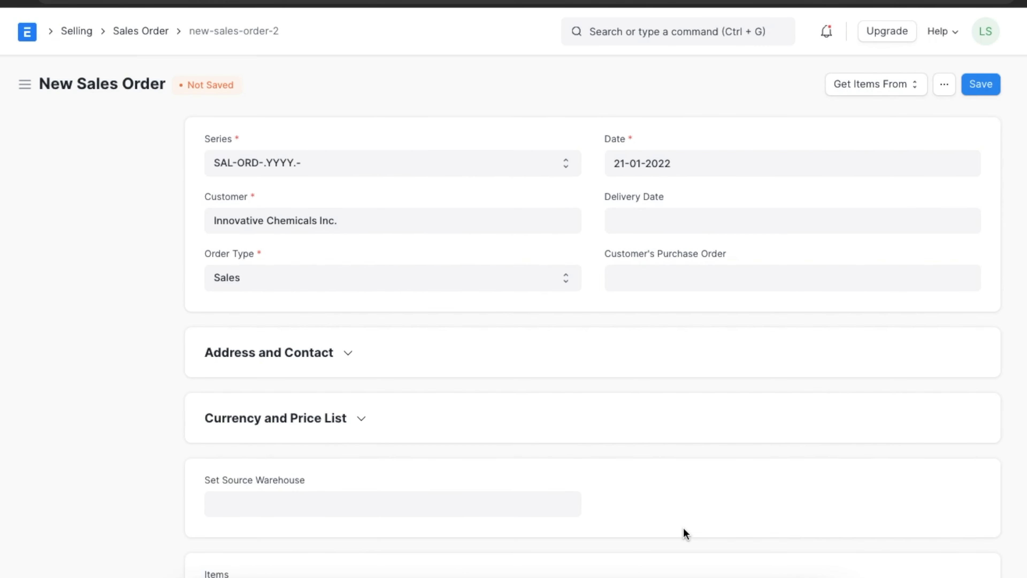
Set the delivery date of the Innovative Chemicals Inc. sales order to 31-01-2022
{"action": "scroll", "coordinate": [658, 355], "scroll_direction": "down", "scroll_amount": 8}
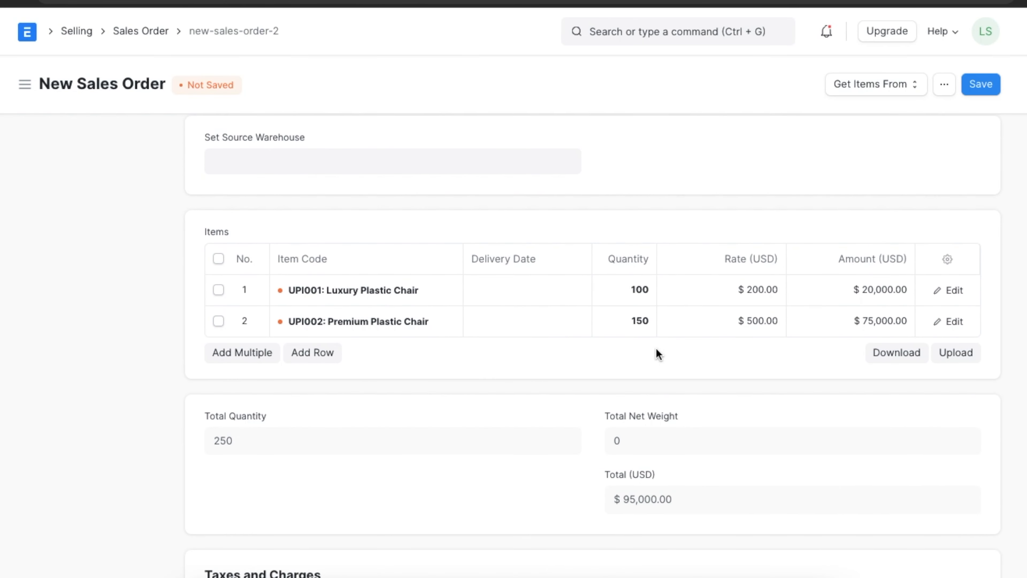
{"action": "scroll", "coordinate": [656, 347], "scroll_direction": "up", "scroll_amount": 8}
{"action": "left_click", "coordinate": [664, 212]}
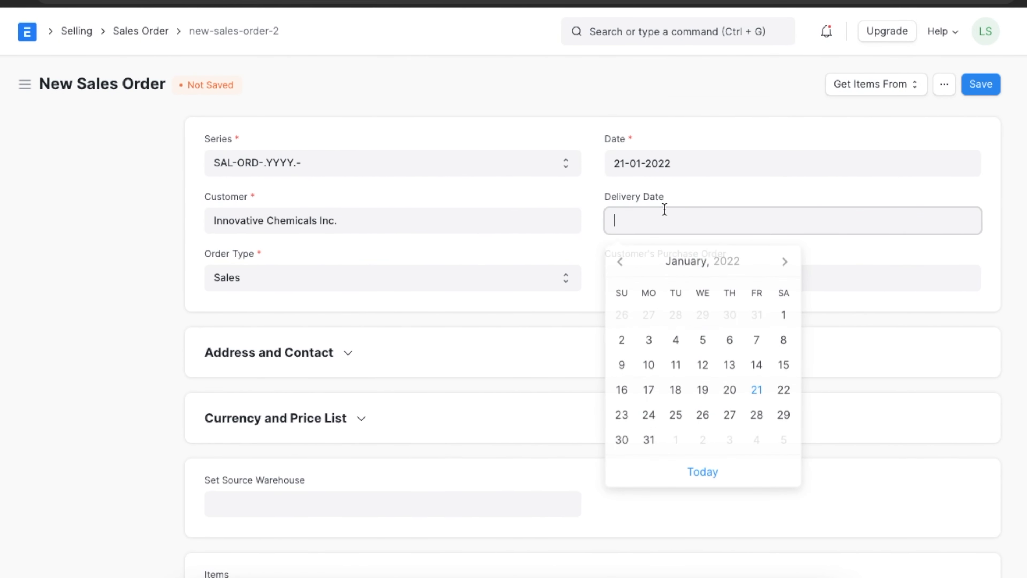
{"action": "left_click", "coordinate": [648, 437]}
Save the Innovative Chemicals Inc. sales order and submit it, confirming the submission
{"action": "left_click", "coordinate": [976, 90]}
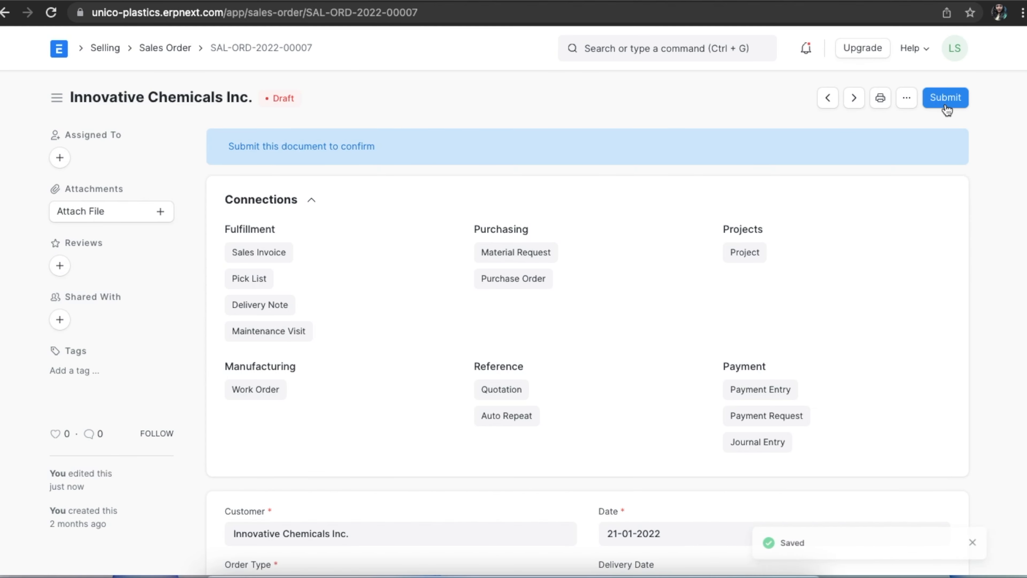
{"action": "left_click", "coordinate": [946, 106]}
{"action": "left_click", "coordinate": [686, 161]}
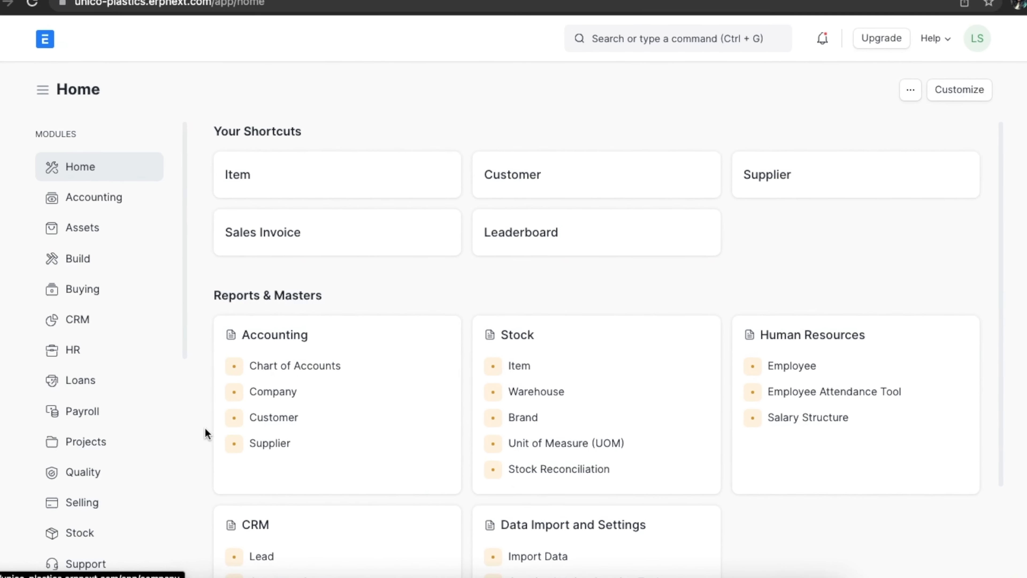
Open the blanket order list from the Selling module and add a new blanket order
{"action": "left_click", "coordinate": [118, 510]}
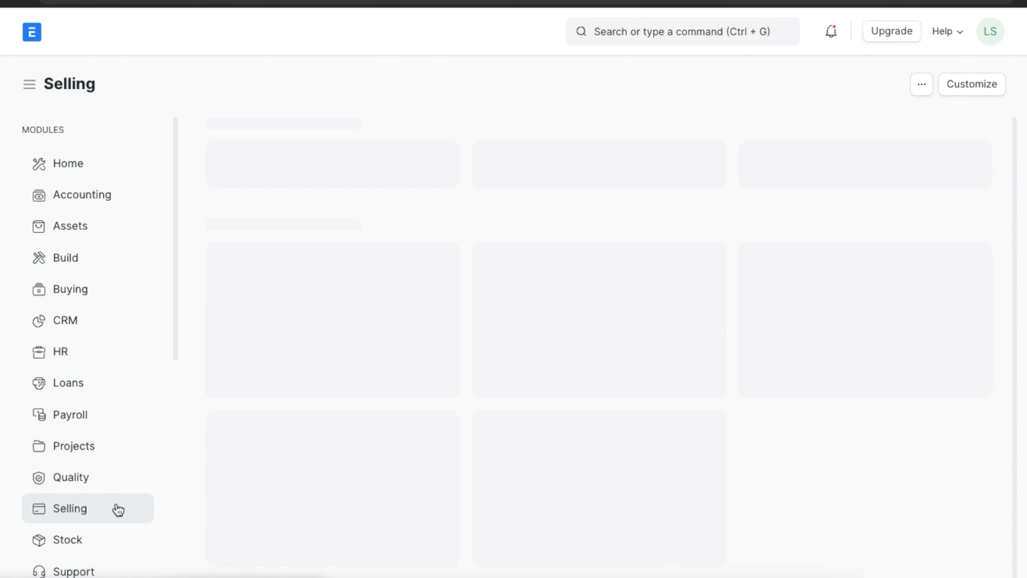
{"action": "scroll", "coordinate": [447, 484], "scroll_direction": "down", "scroll_amount": 10}
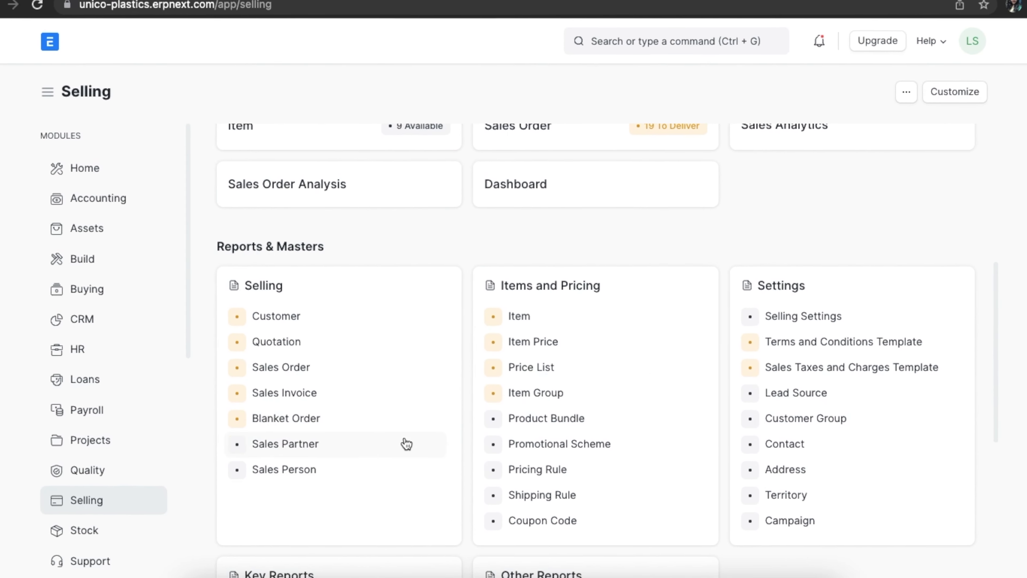
{"action": "left_click", "coordinate": [360, 417]}
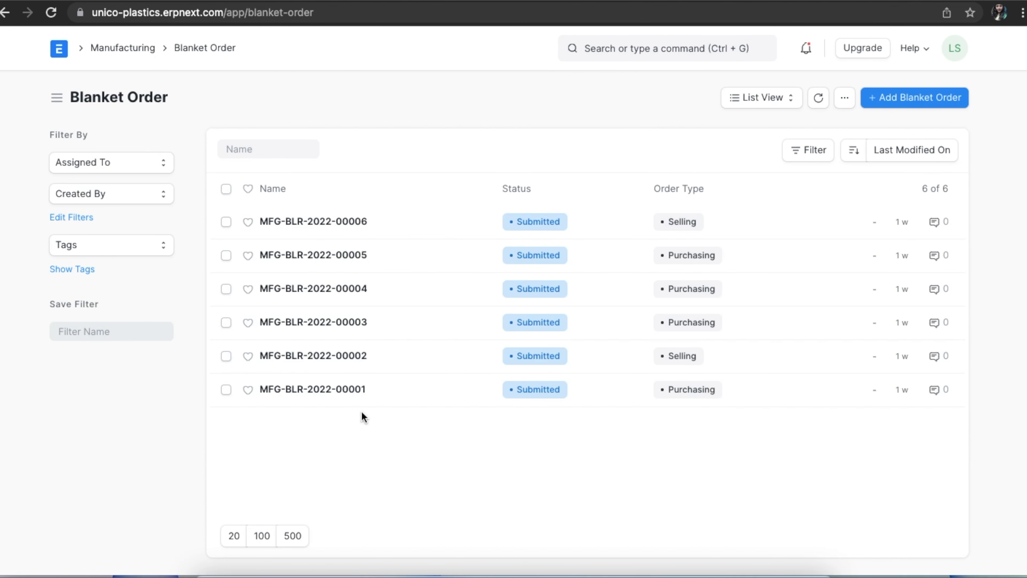
{"action": "left_click", "coordinate": [892, 106]}
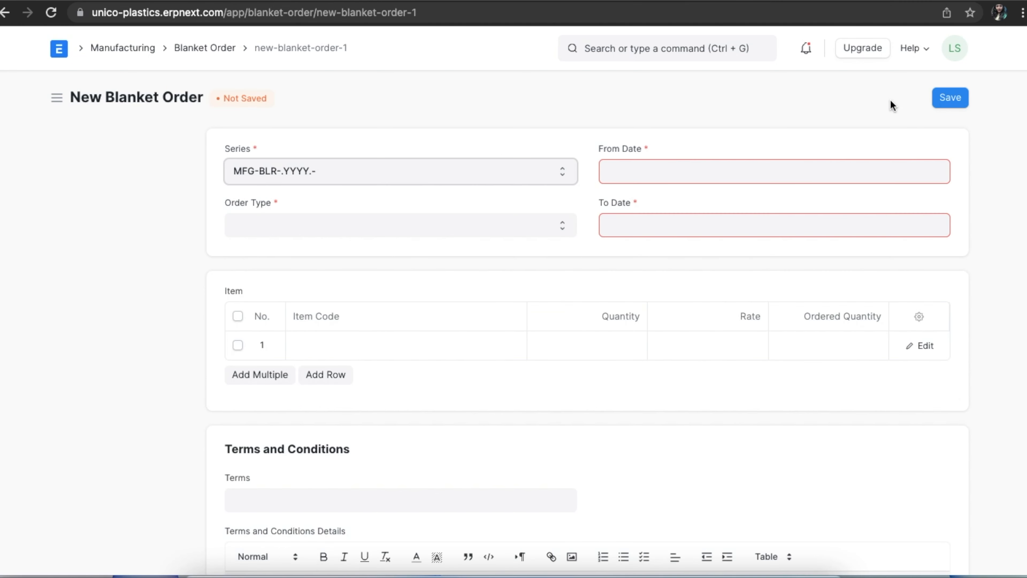
Set the blanket order's type to Selling and choose Unique Inc. as the customer
{"action": "left_click", "coordinate": [529, 225]}
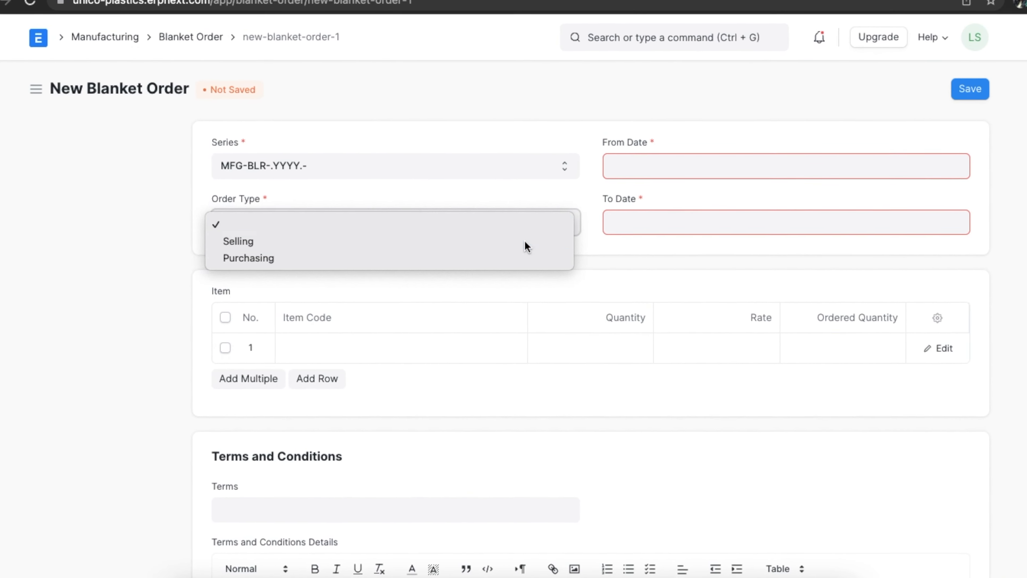
{"action": "left_click", "coordinate": [525, 241]}
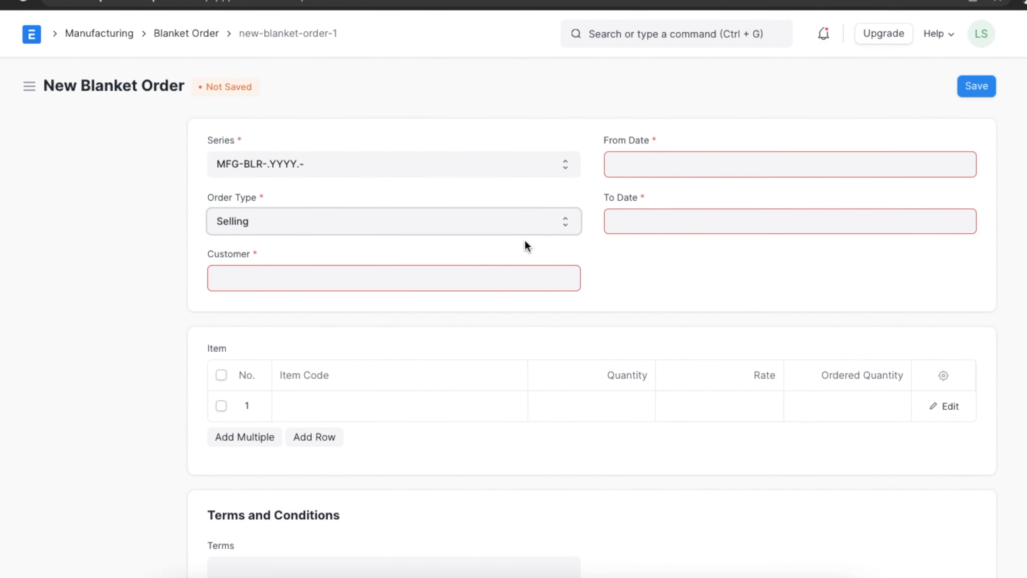
{"action": "left_click", "coordinate": [491, 279]}
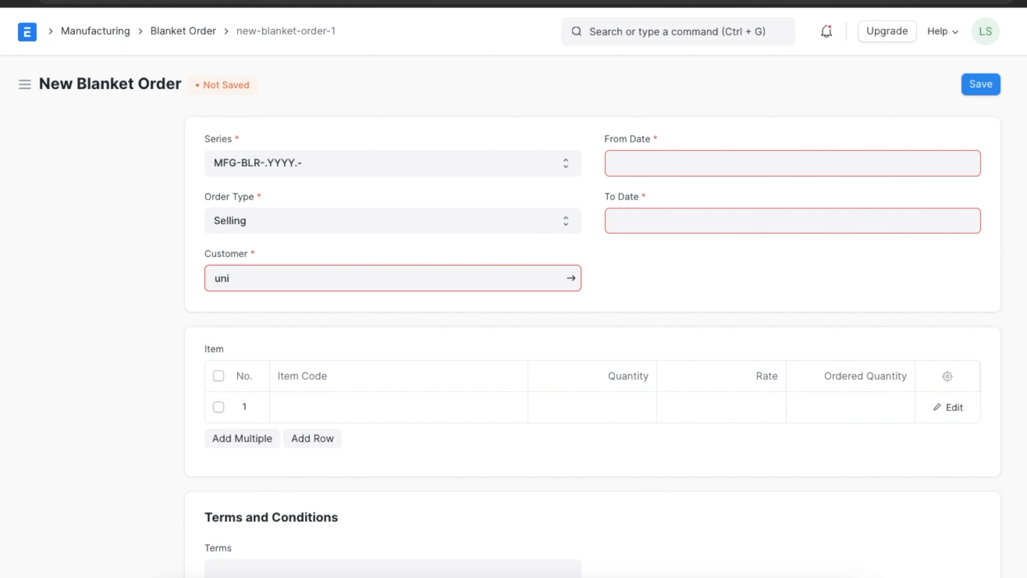
{"action": "type", "text": "uni"}
{"action": "left_click", "coordinate": [461, 313]}
Set the blanket order's validity from 03-01-2022 to 28-02-2022
{"action": "left_click", "coordinate": [617, 168]}
{"action": "left_click", "coordinate": [647, 284]}
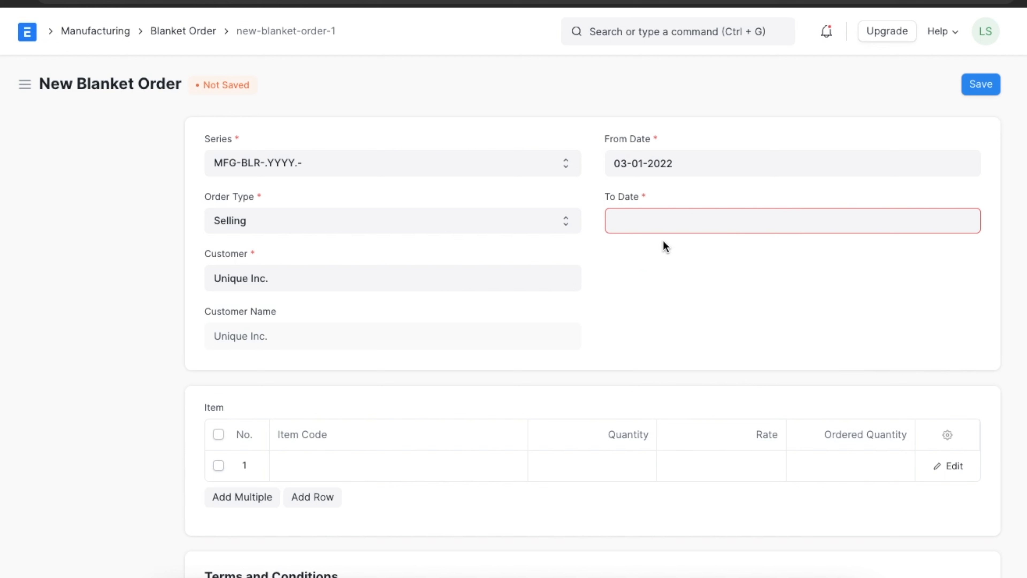
{"action": "left_click", "coordinate": [670, 228]}
{"action": "left_click", "coordinate": [784, 261]}
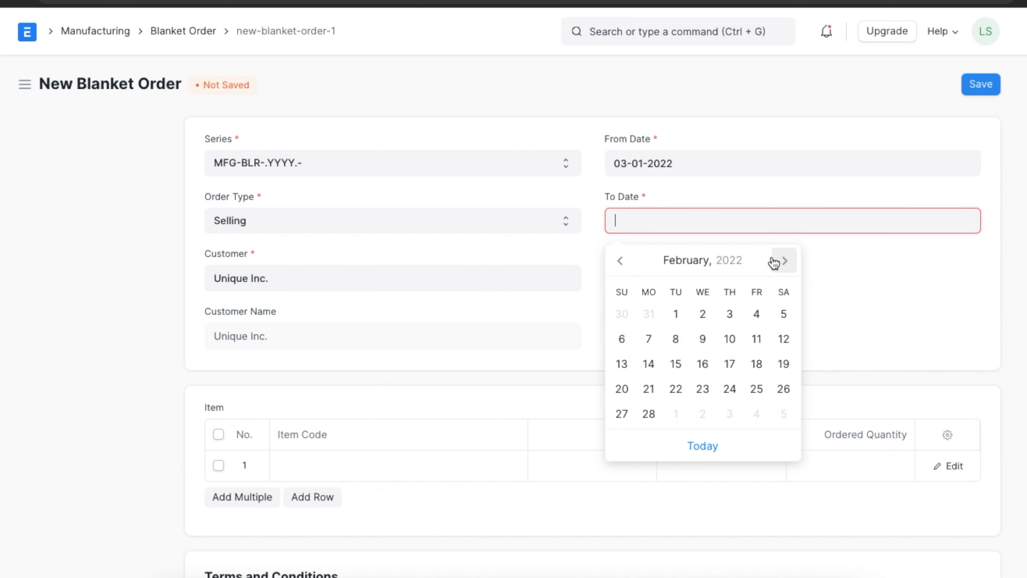
{"action": "left_click", "coordinate": [649, 414]}
Fill the first item row of the blanket order with item UPI001, quantity 100 and rate 200
{"action": "left_click", "coordinate": [478, 464]}
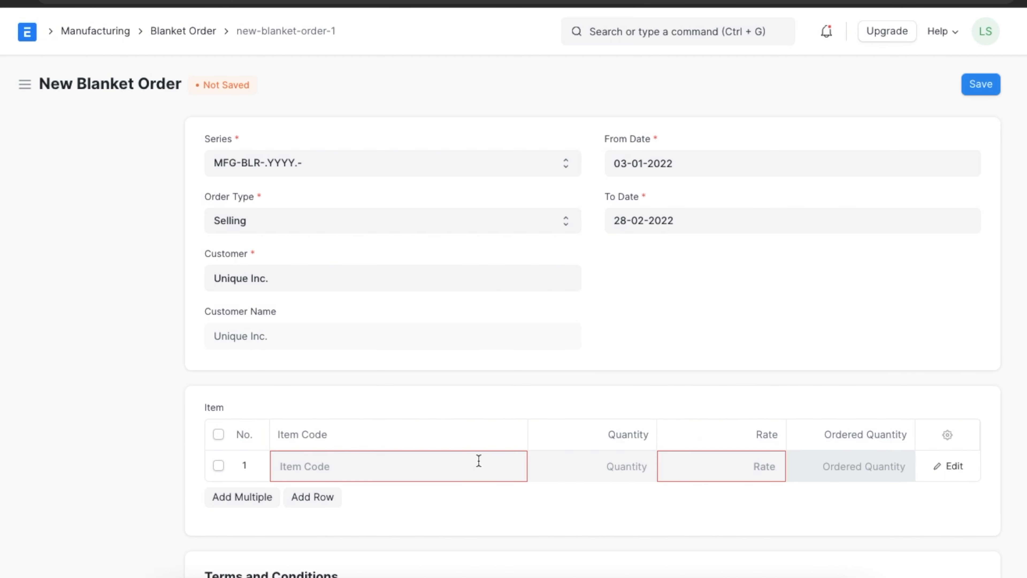
{"action": "type", "text": "1"}
{"action": "left_click", "coordinate": [438, 500]}
{"action": "left_click", "coordinate": [589, 470]}
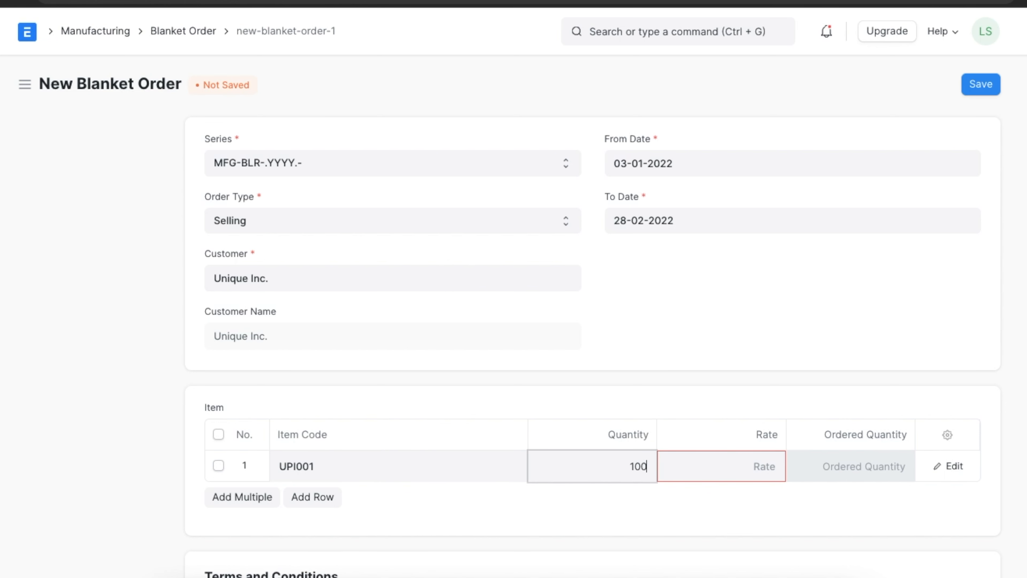
{"action": "left_click", "coordinate": [676, 460]}
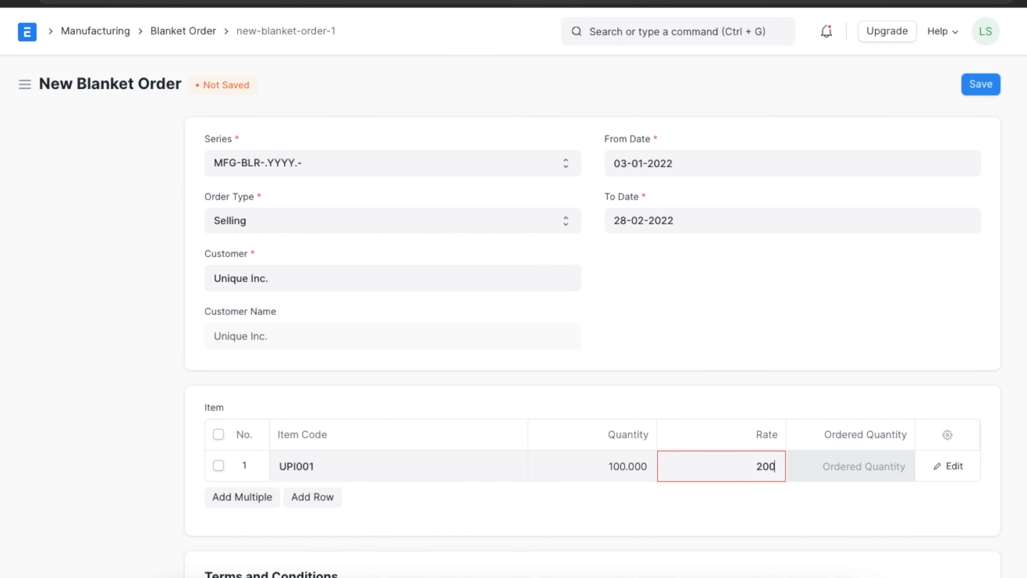
{"action": "left_click", "coordinate": [648, 492]}
Save the Unique Inc. blanket order and submit it, confirming the submission
{"action": "left_click", "coordinate": [981, 85]}
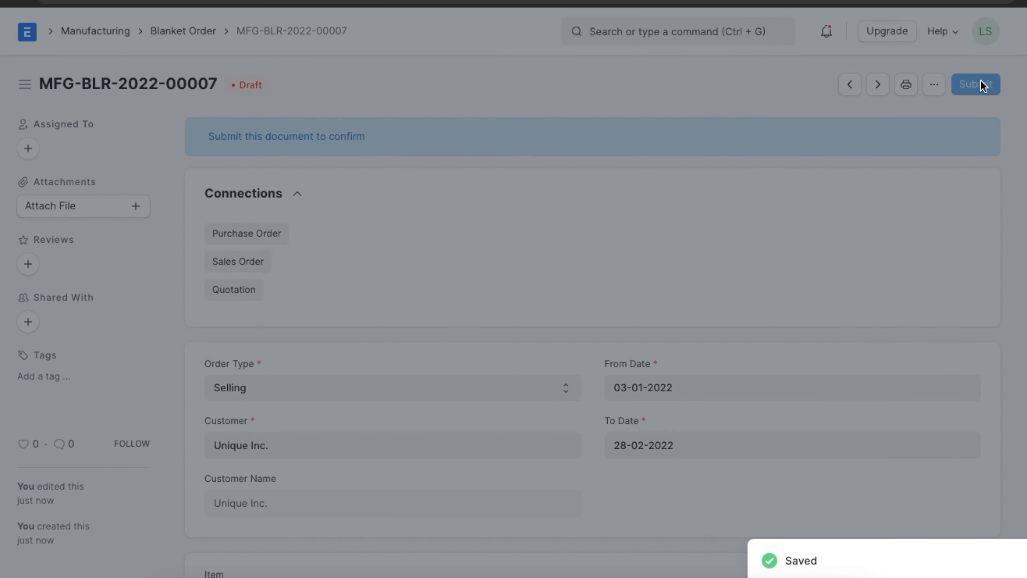
{"action": "left_click", "coordinate": [983, 85]}
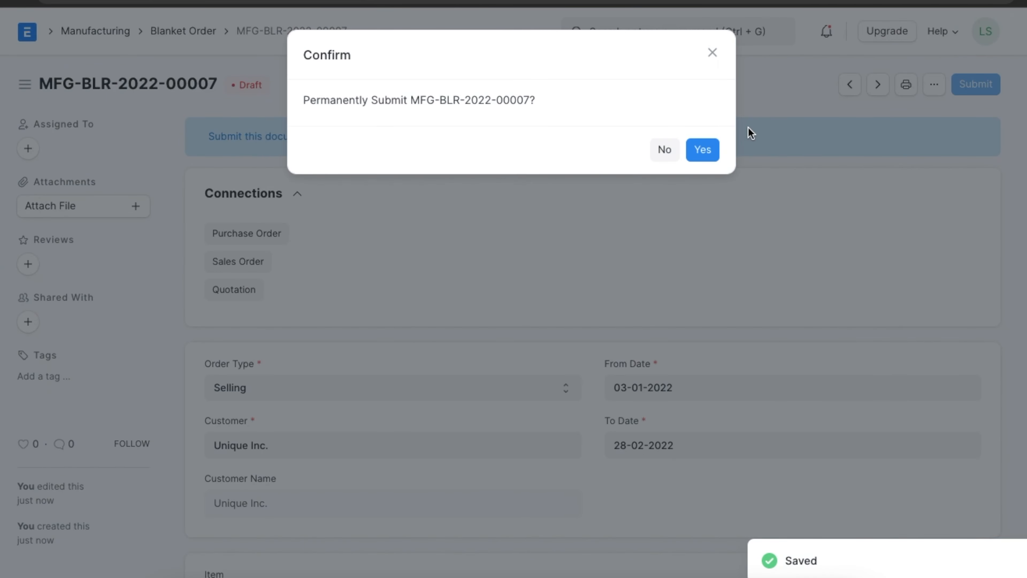
{"action": "left_click", "coordinate": [709, 151]}
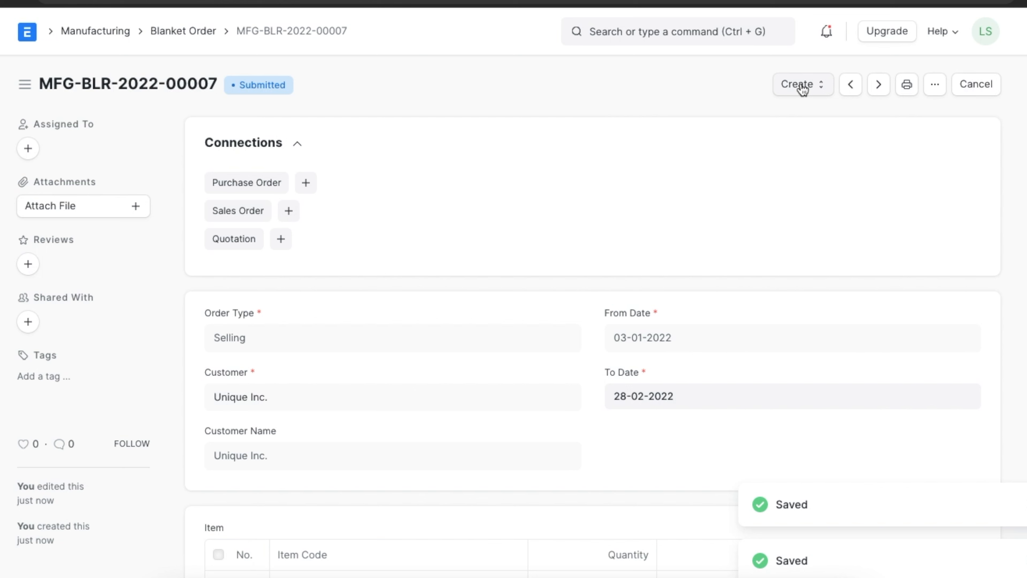
Create a sales order from the submitted blanket order and set its delivery date to 31-01-2022
{"action": "left_click", "coordinate": [801, 86]}
{"action": "left_click", "coordinate": [866, 114]}
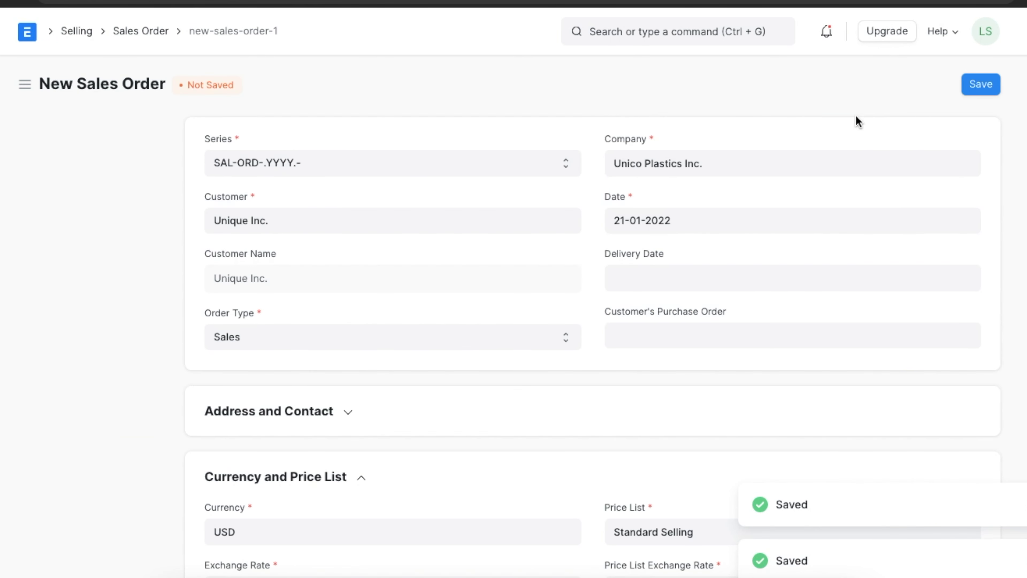
{"action": "scroll", "coordinate": [683, 314], "scroll_direction": "down", "scroll_amount": 4}
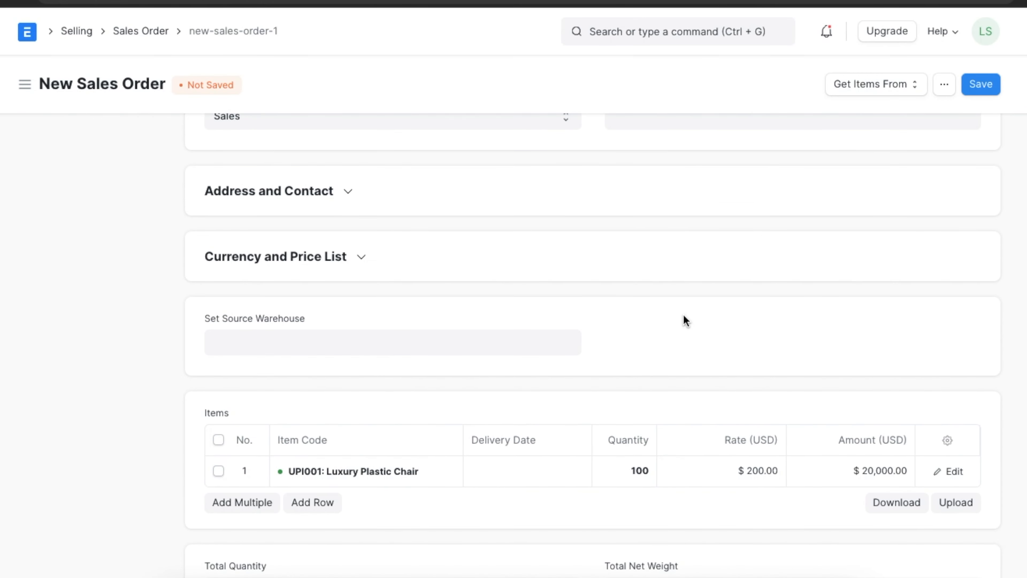
{"action": "scroll", "coordinate": [683, 316], "scroll_direction": "up", "scroll_amount": 4}
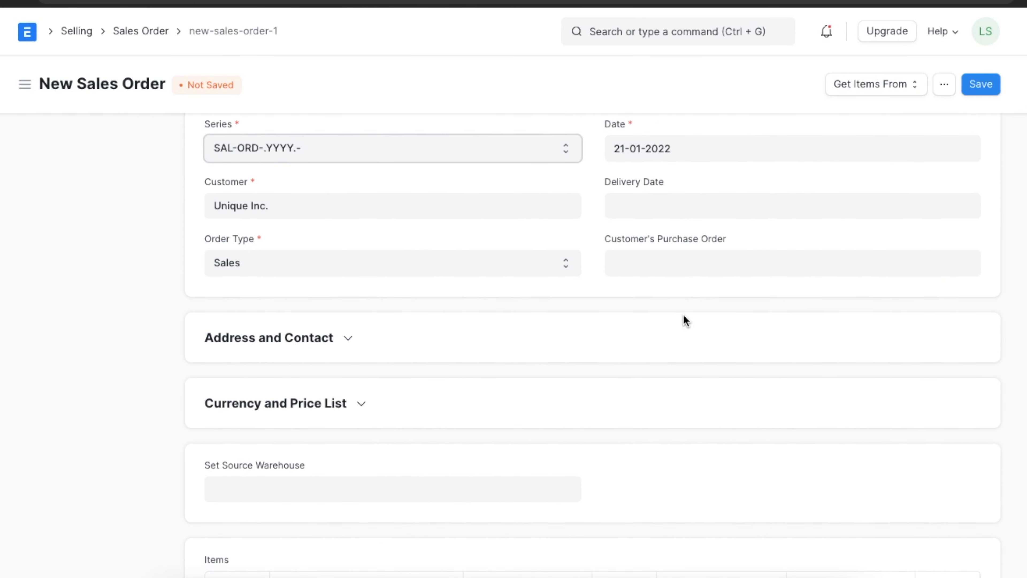
{"action": "left_click", "coordinate": [701, 197]}
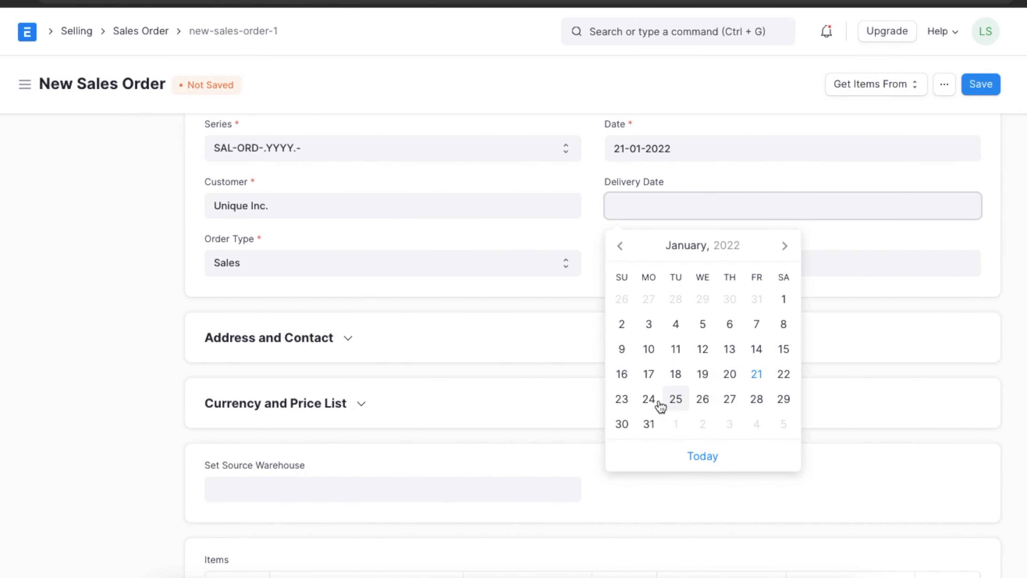
{"action": "left_click", "coordinate": [650, 424]}
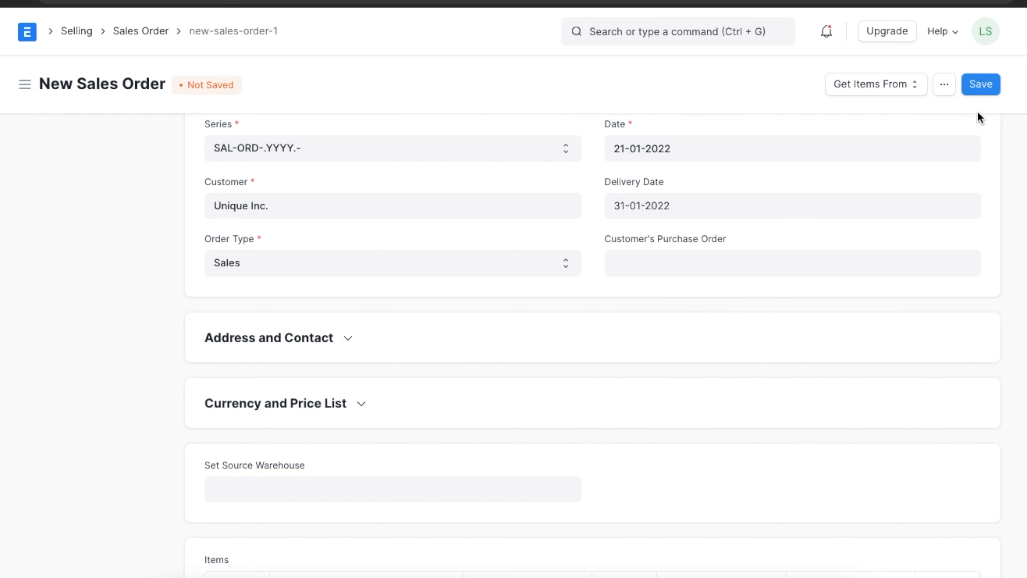